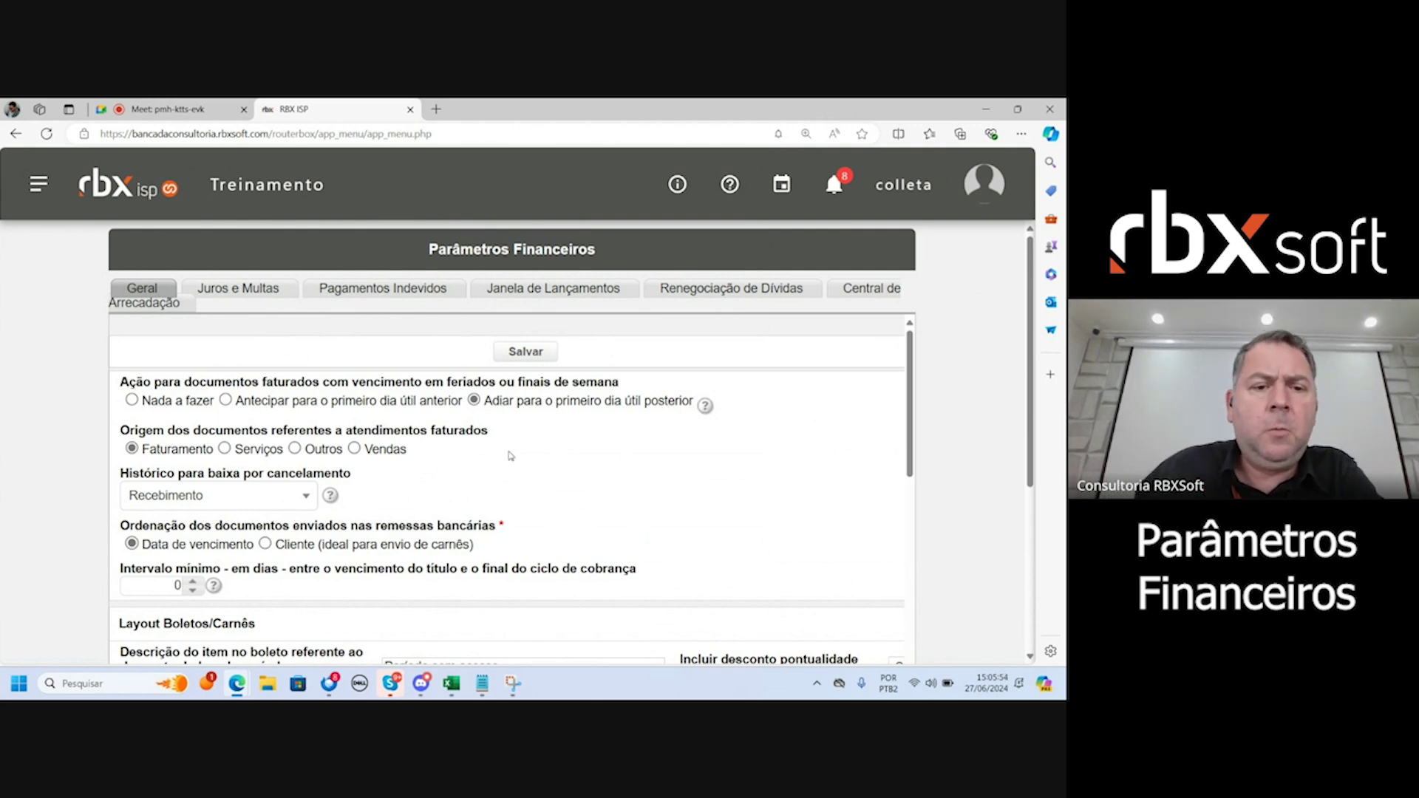
Review the general settings for the origin of documents from billed services, cancellation history and document ordering in bank remittances.
scroll(565, 460, "down", 1)
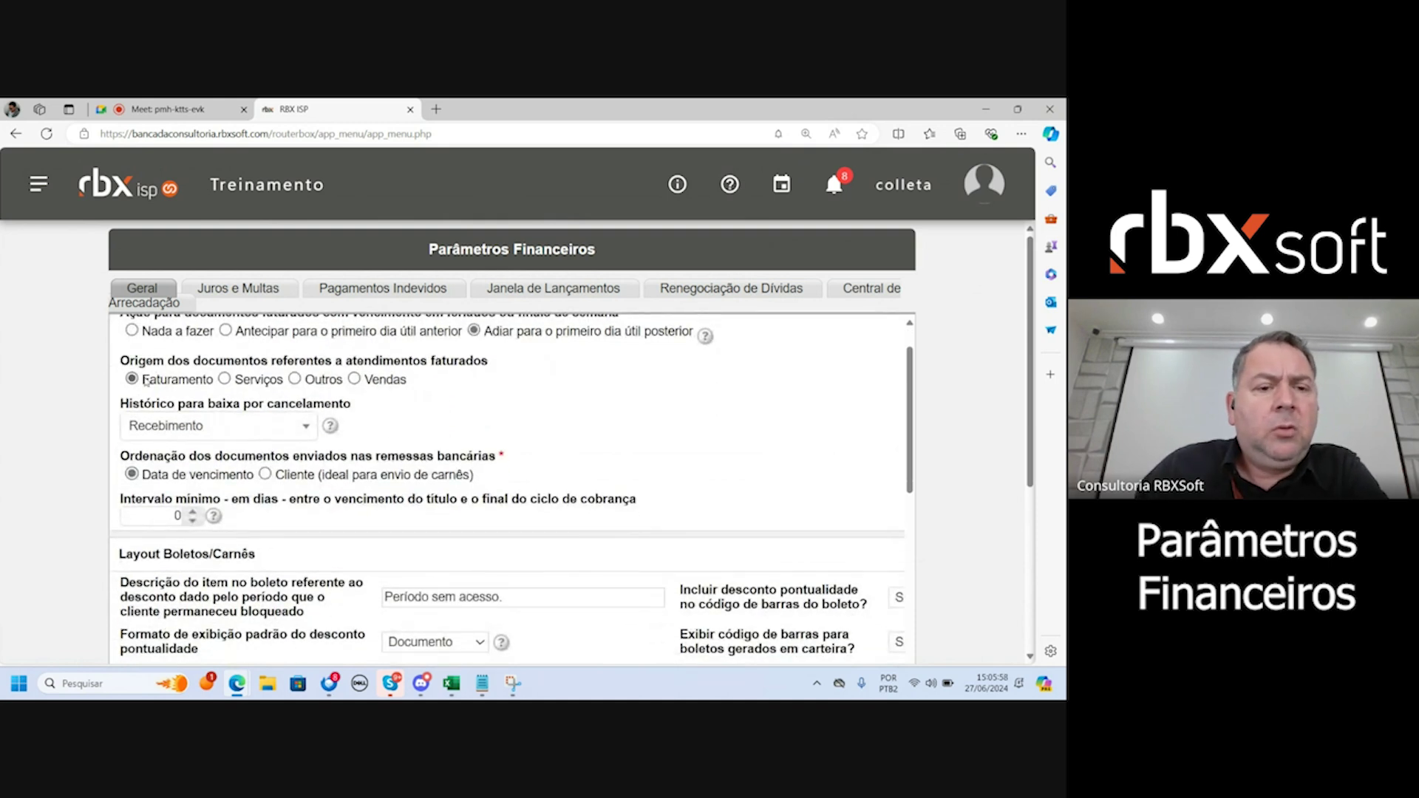
left_click_drag(120, 360, 492, 360)
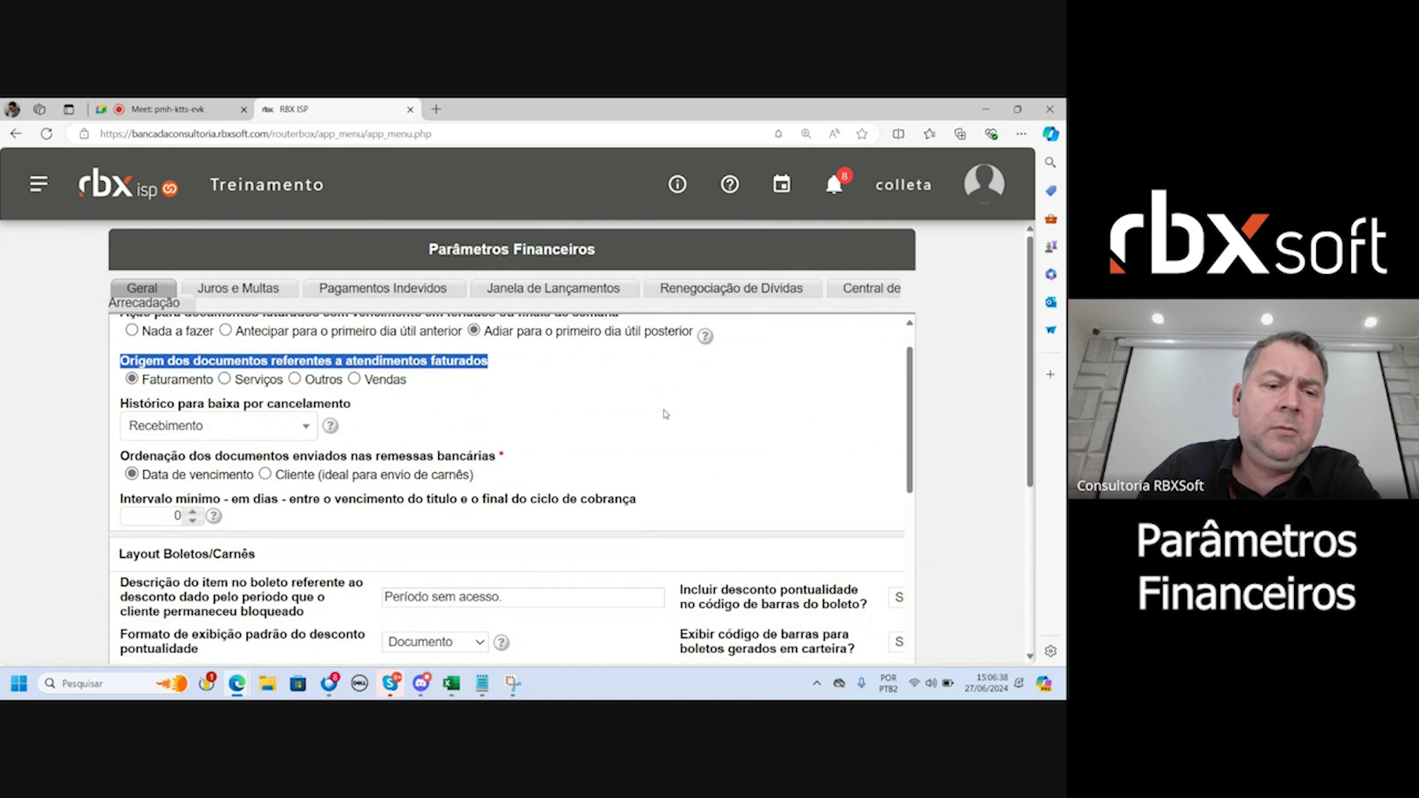
scroll(695, 404, "down", 1)
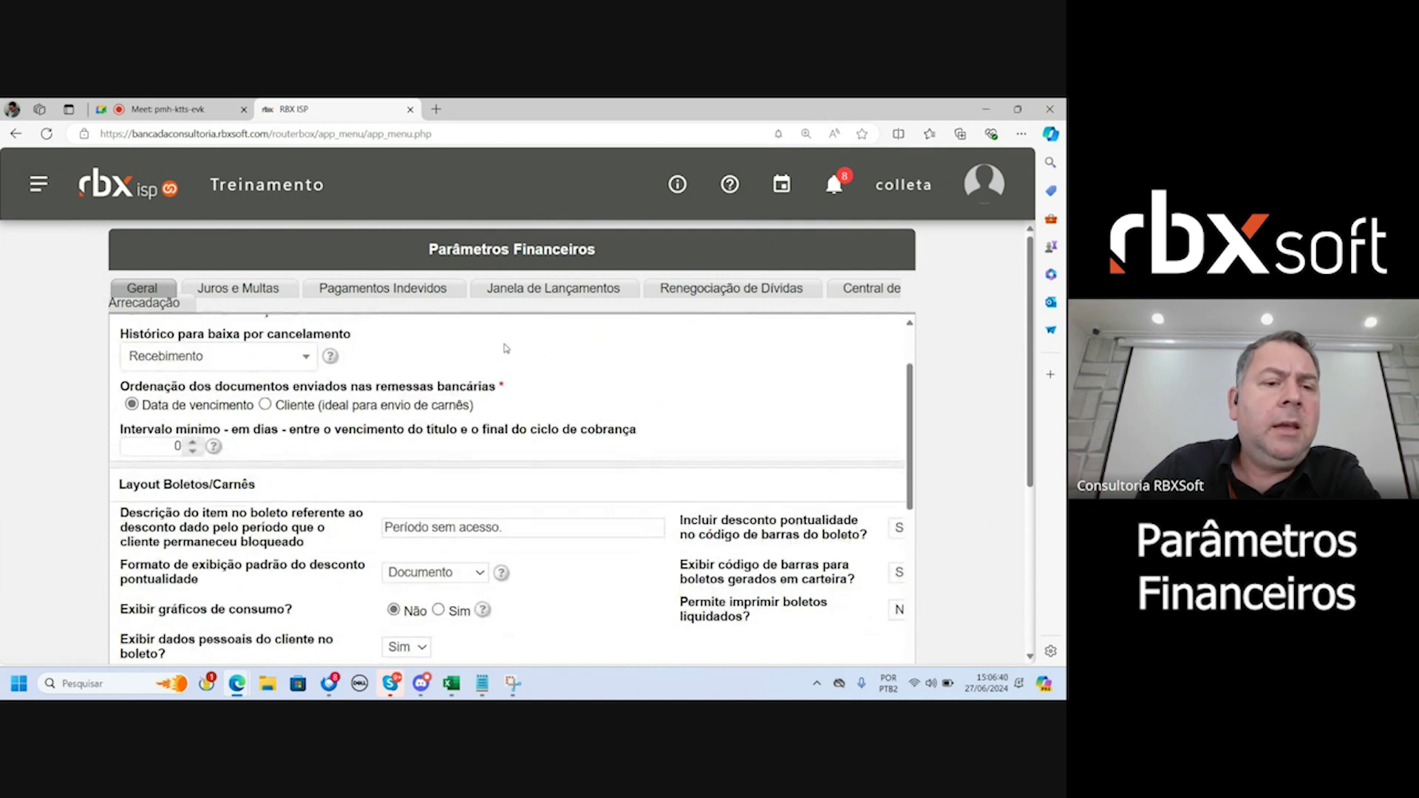
scroll(504, 354, "up", 1)
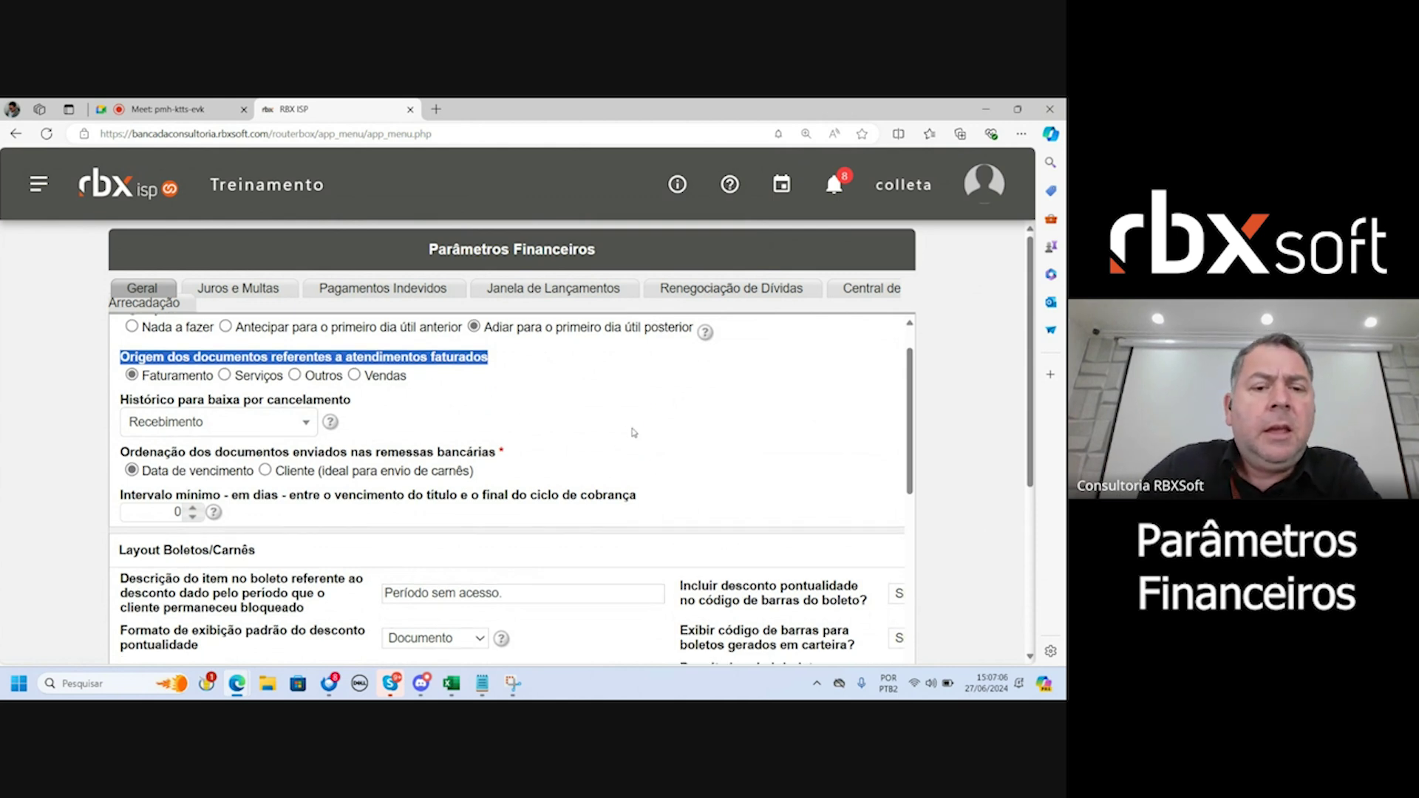
scroll(635, 433, "down", 1)
left_click_drag(124, 386, 468, 390)
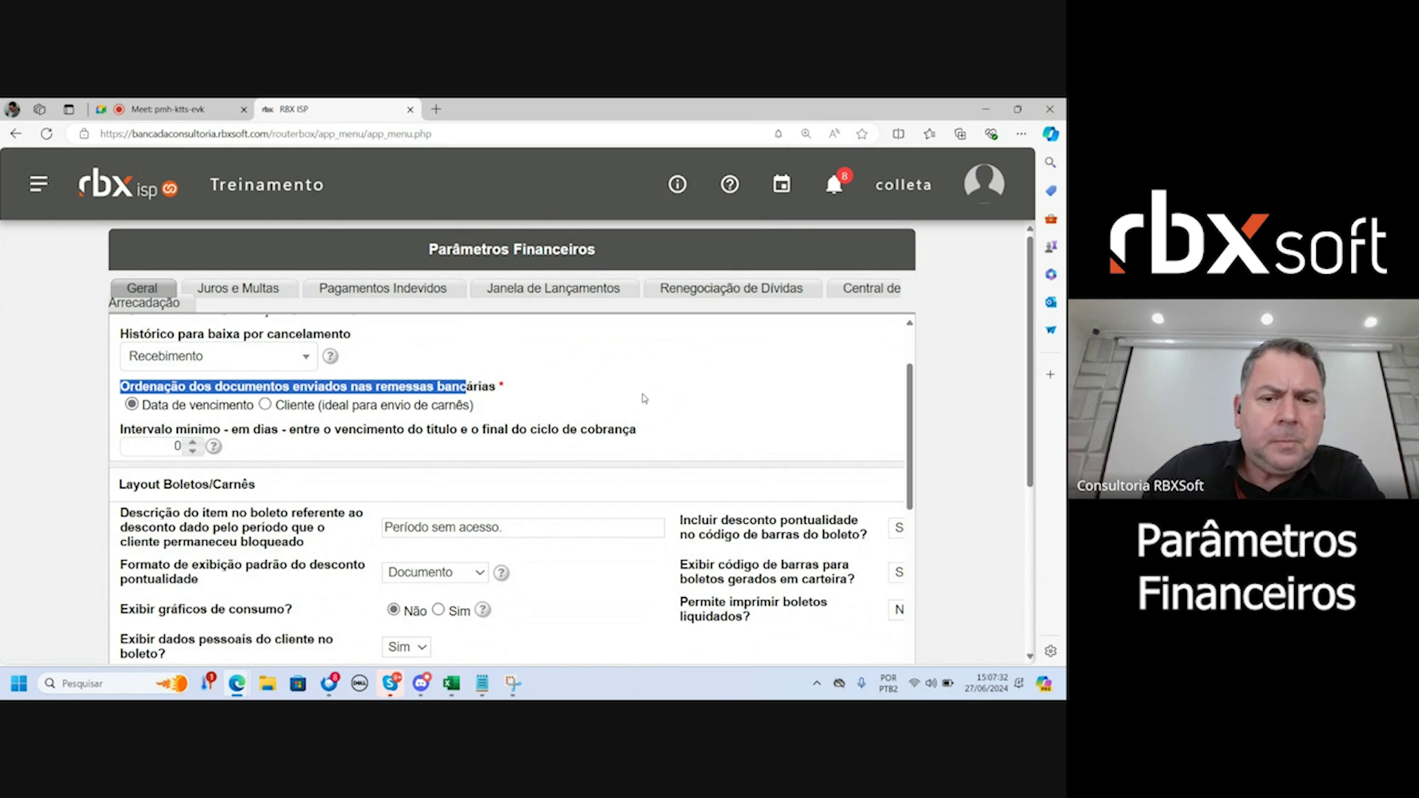
scroll(650, 399, "down", 1)
scroll(654, 399, "up", 1)
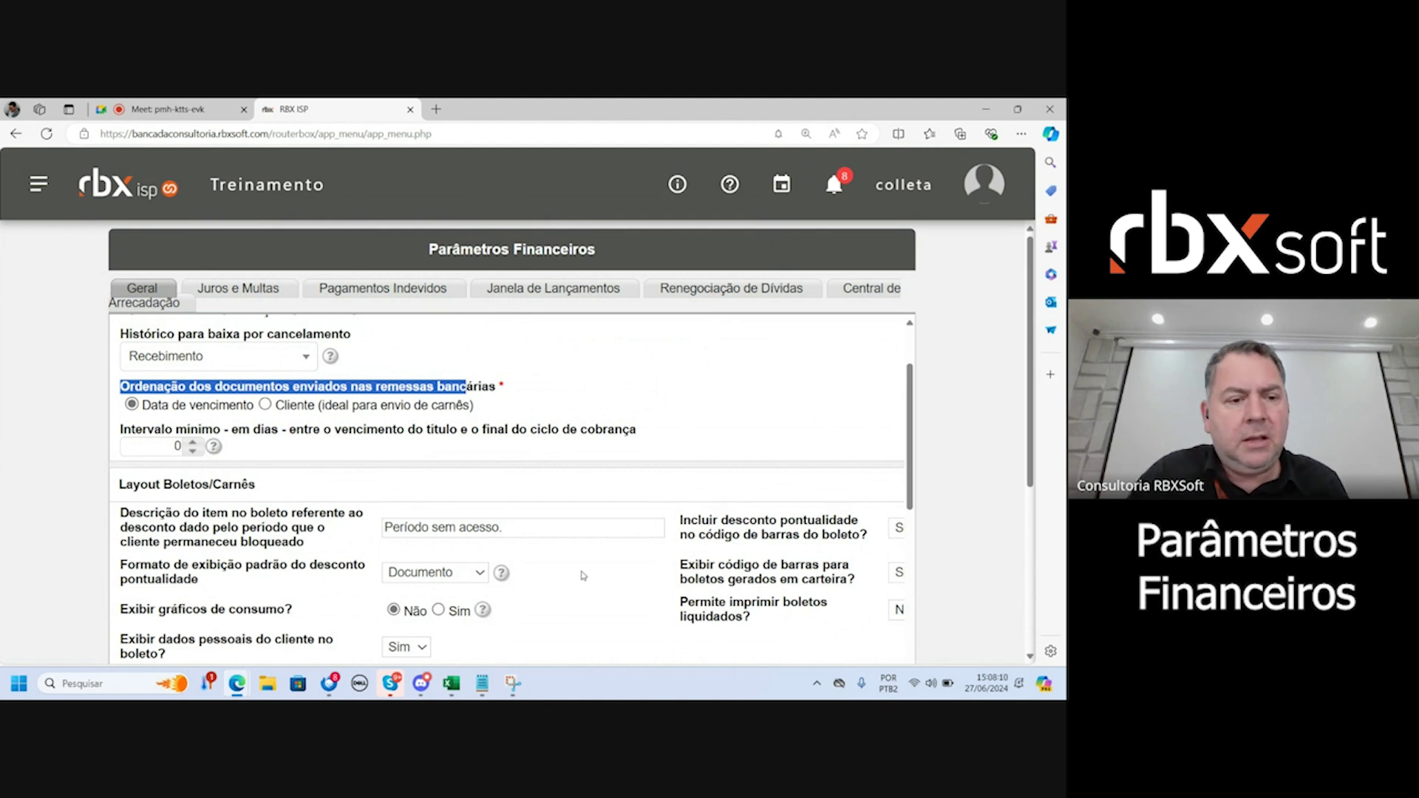
Enter 5 as the minimum interval in days between the due date and the end of the billing cycle, and clear the field.
left_click(159, 449)
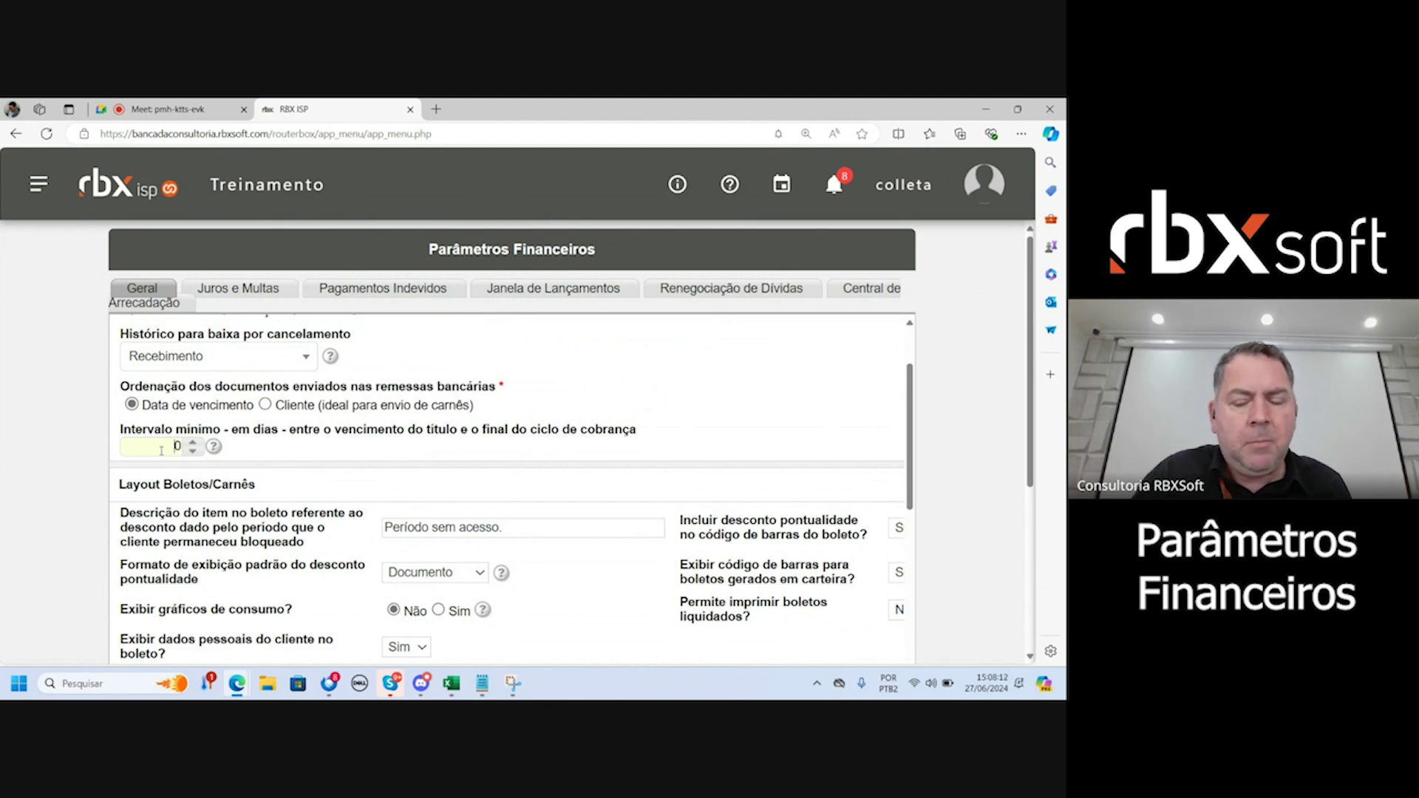
type("5")
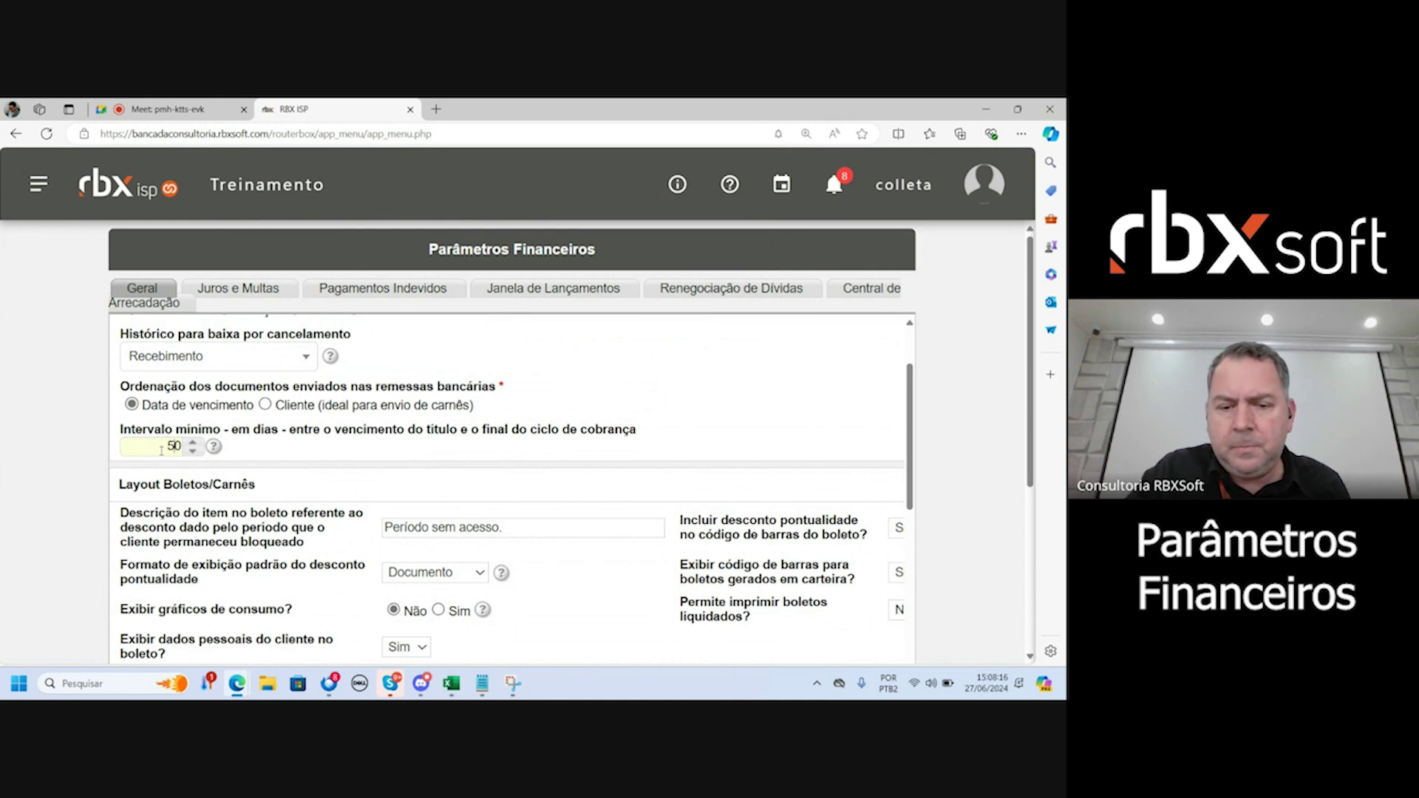
key("Delete")
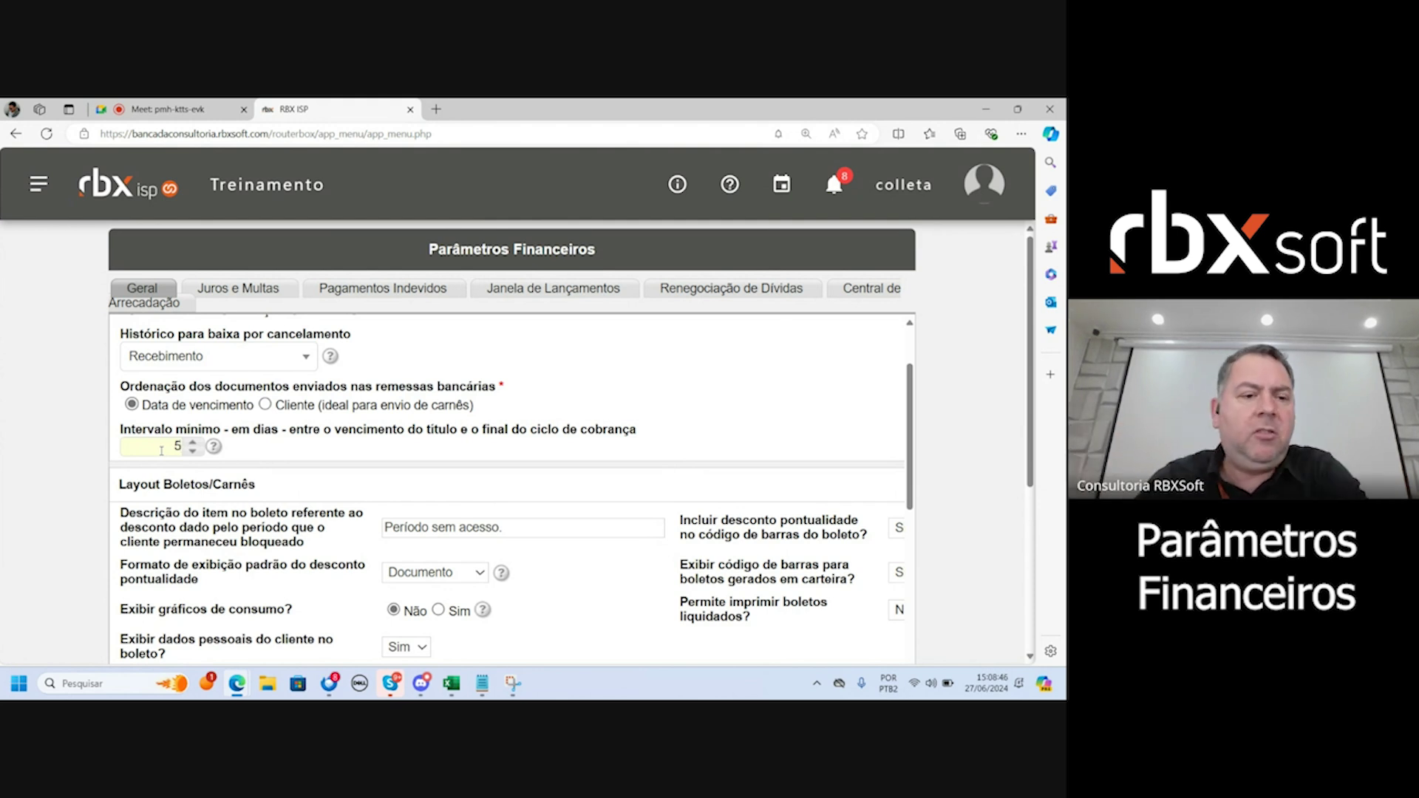
key("BackSpace")
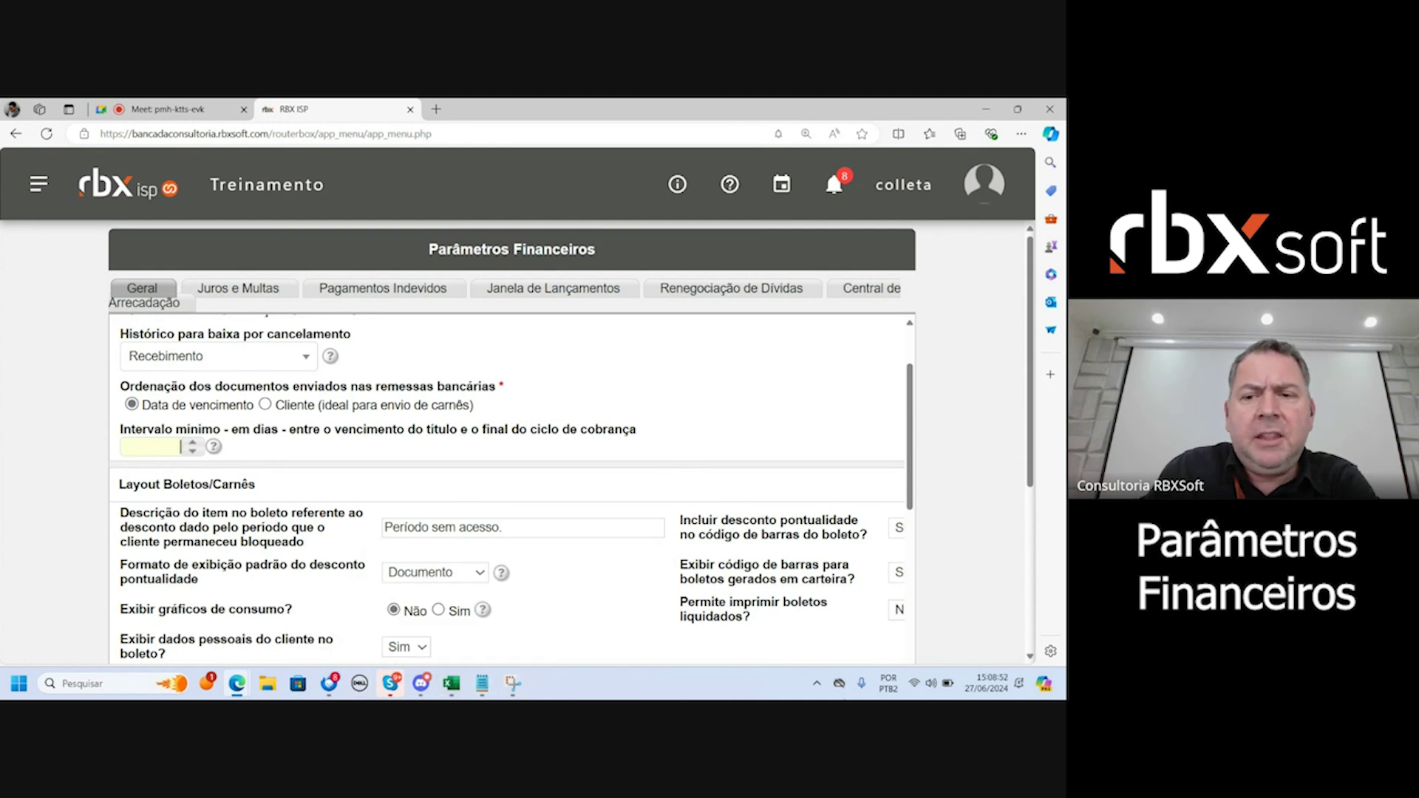
Examine the boleto layout settings for the blocked-period discount description, punctuality discount format options, consumption charts and customer personal data.
scroll(908, 418, "down", 2)
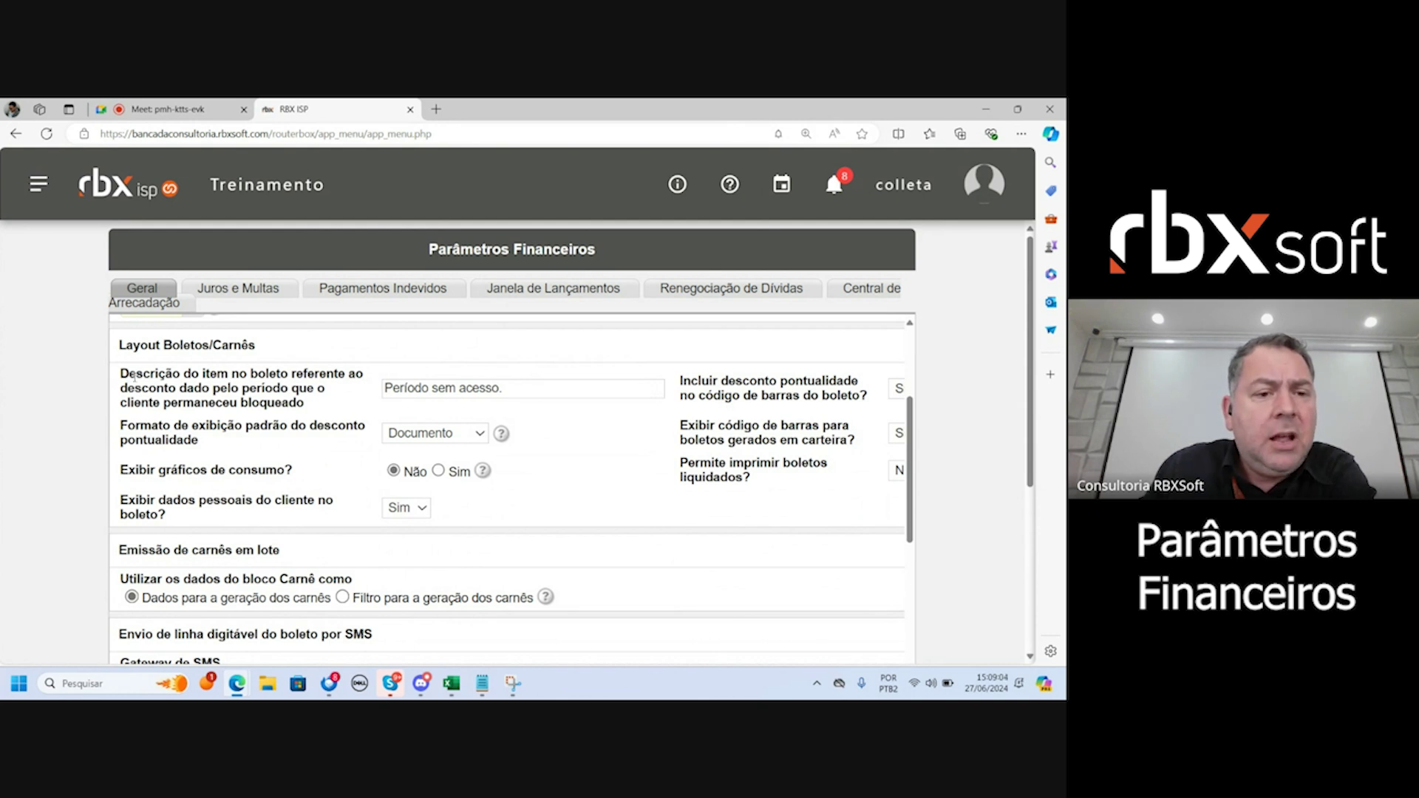
left_click_drag(136, 374, 304, 413)
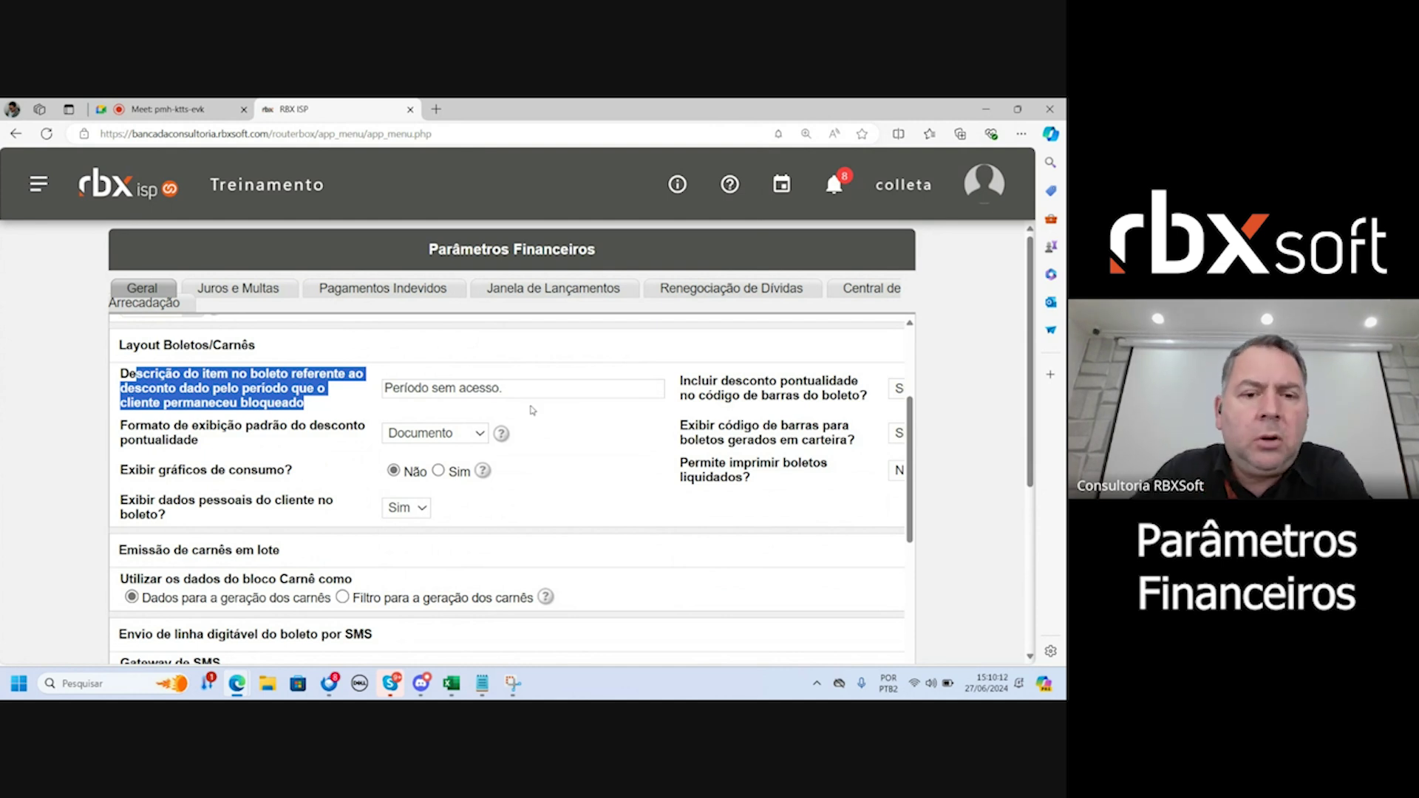
left_click_drag(508, 390, 414, 390)
left_click(64, 522)
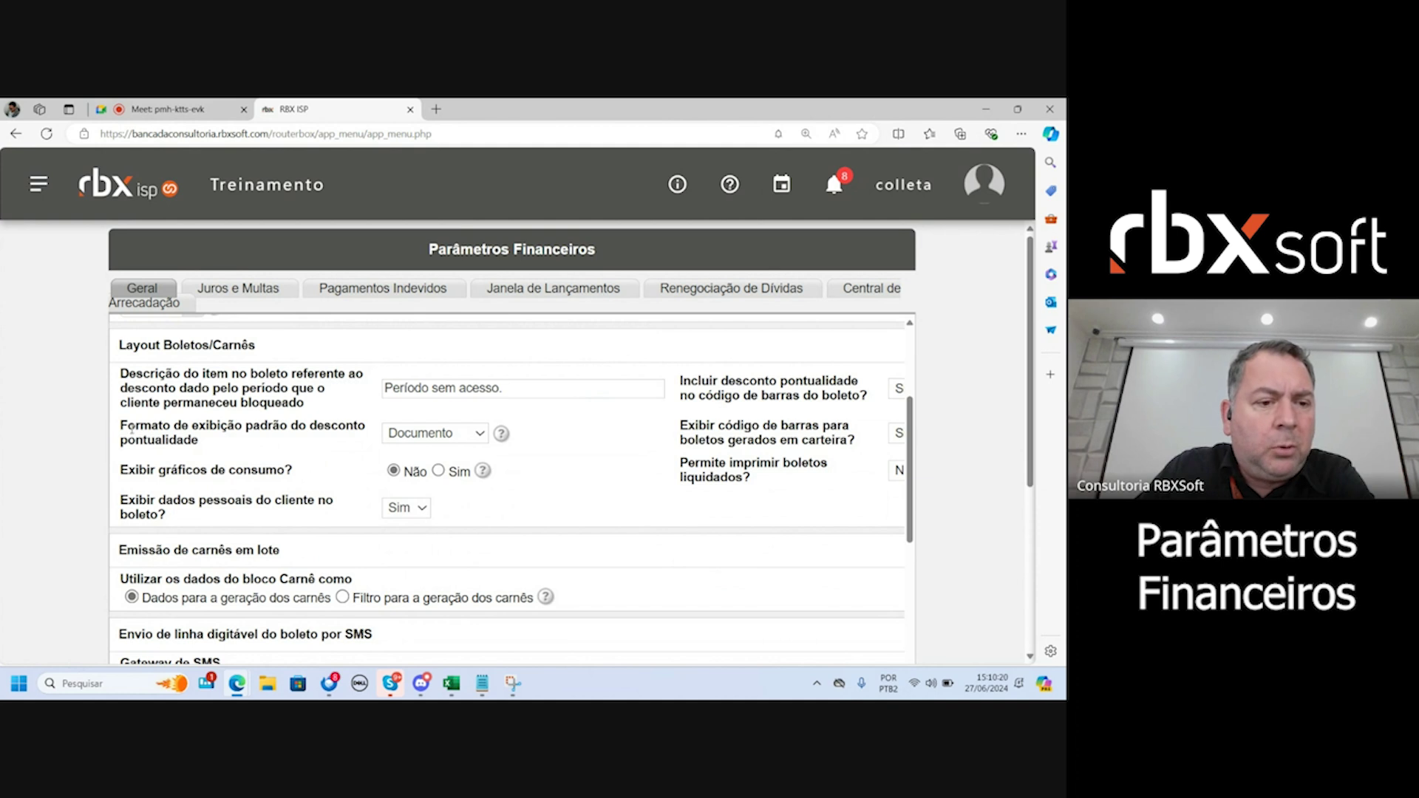
left_click_drag(135, 427, 174, 427)
left_click(482, 436)
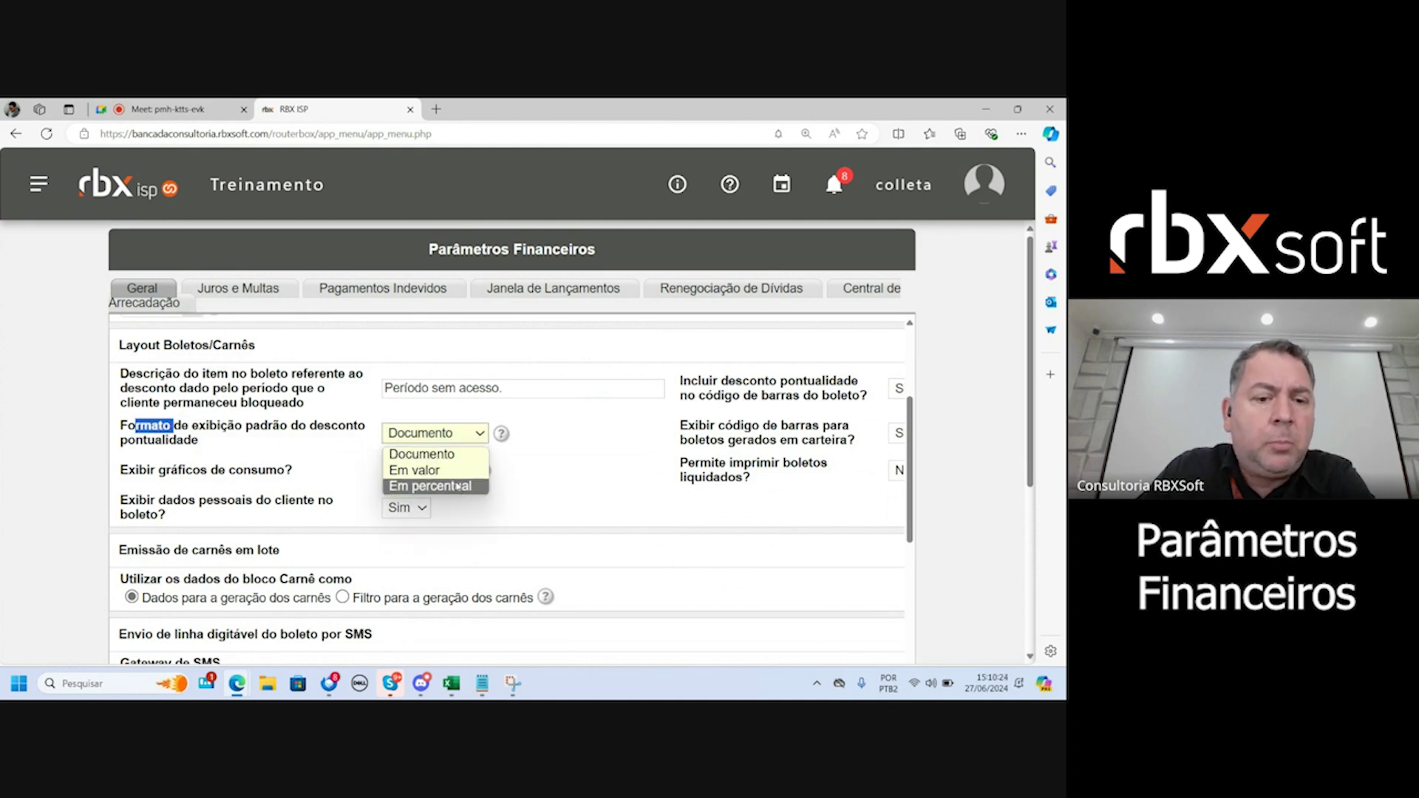
left_click(458, 455)
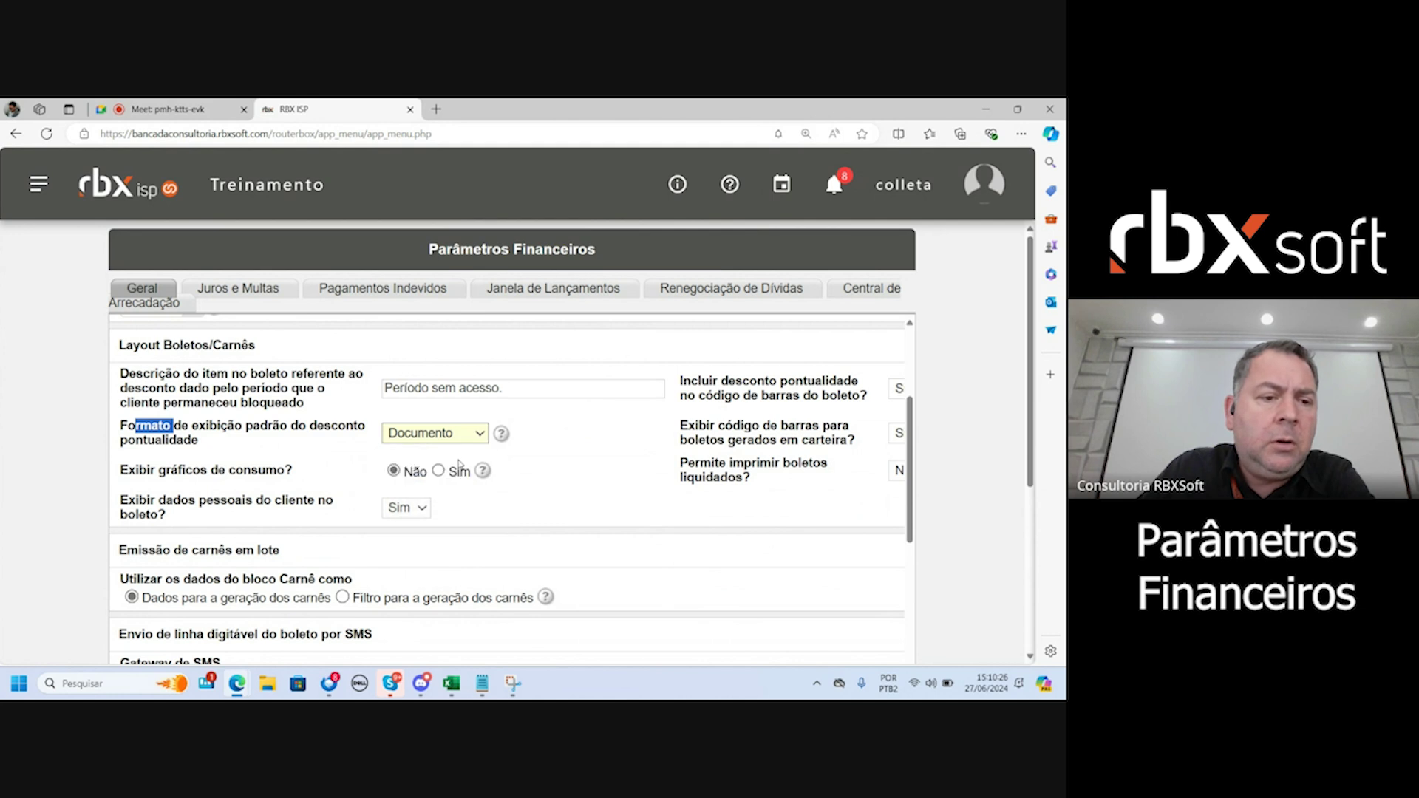
left_click(337, 453)
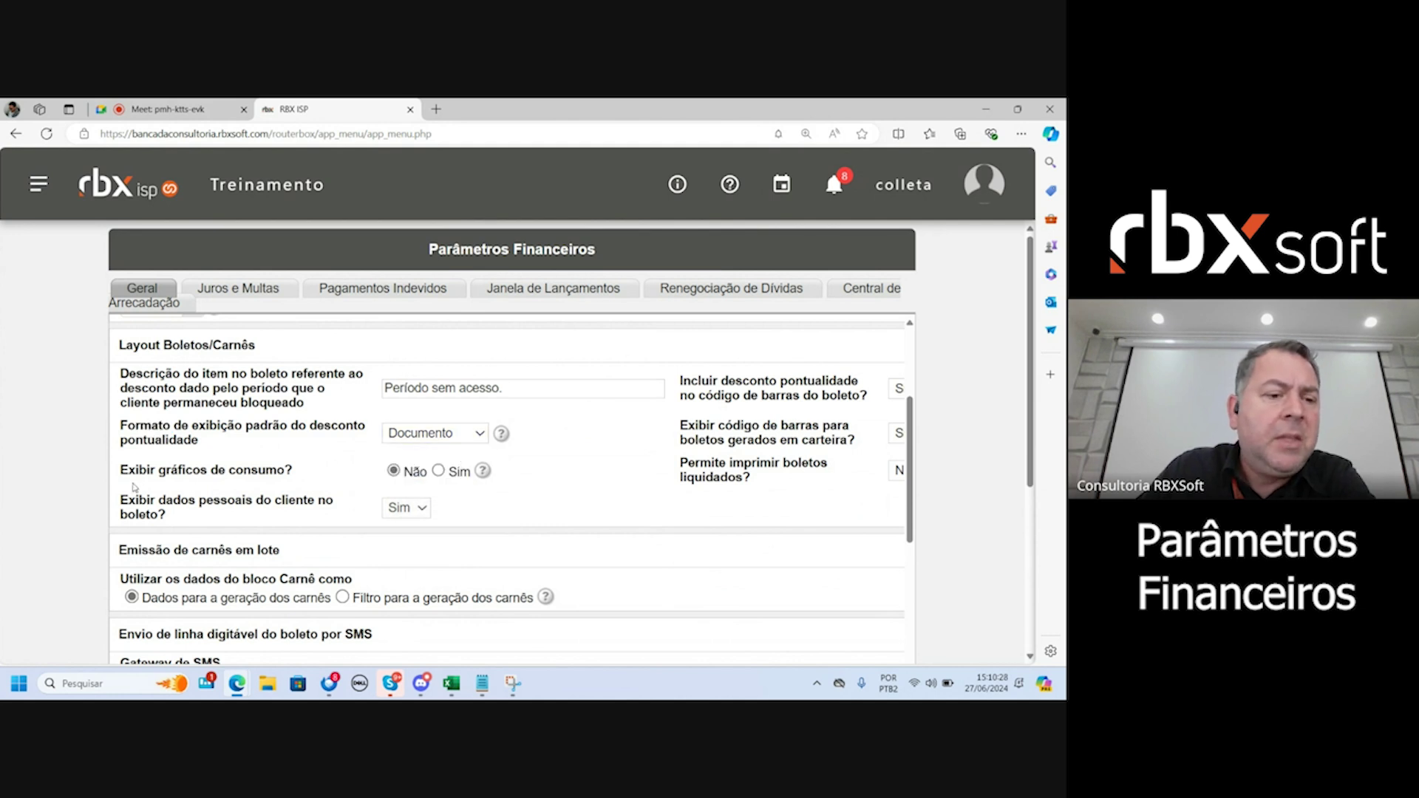
left_click_drag(120, 471, 298, 485)
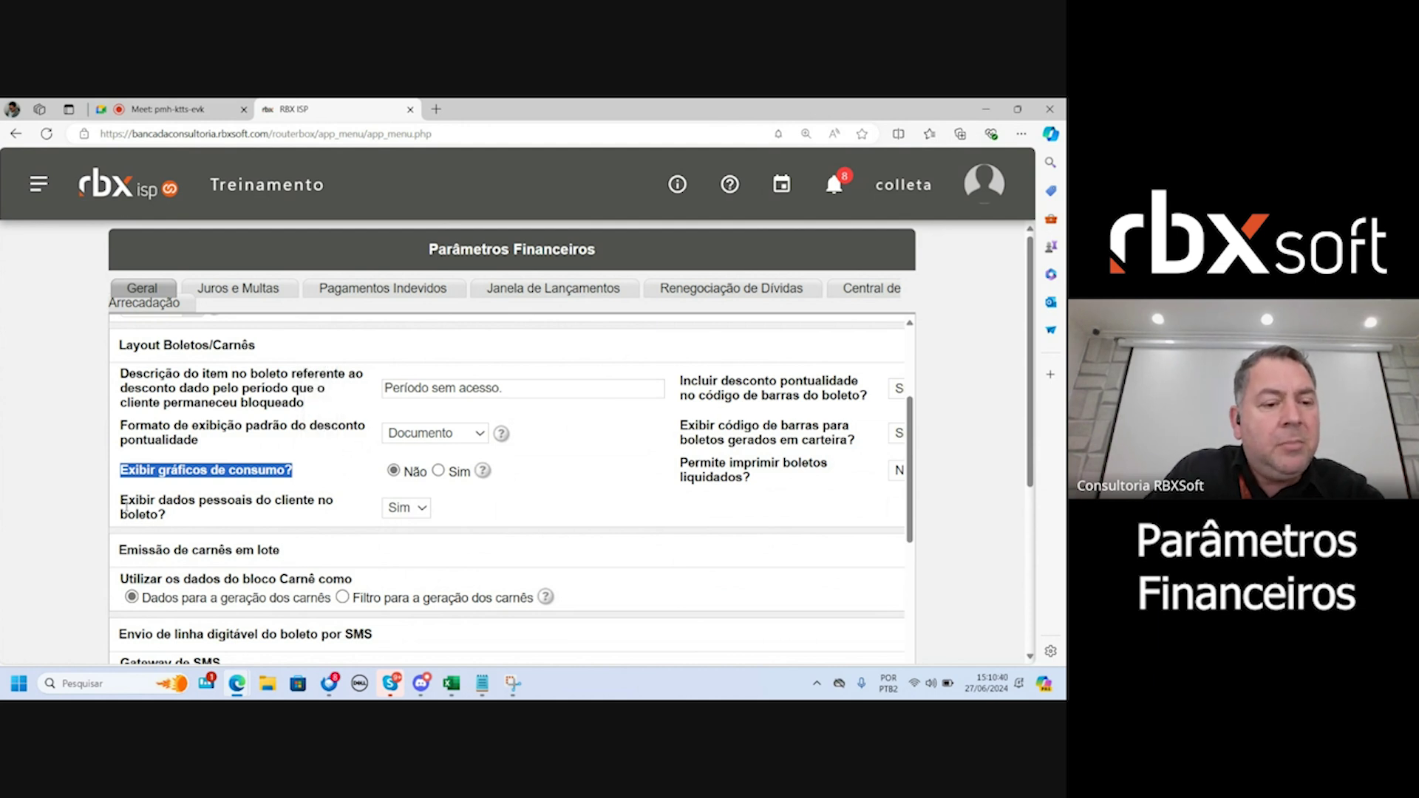
left_click_drag(122, 503, 165, 517)
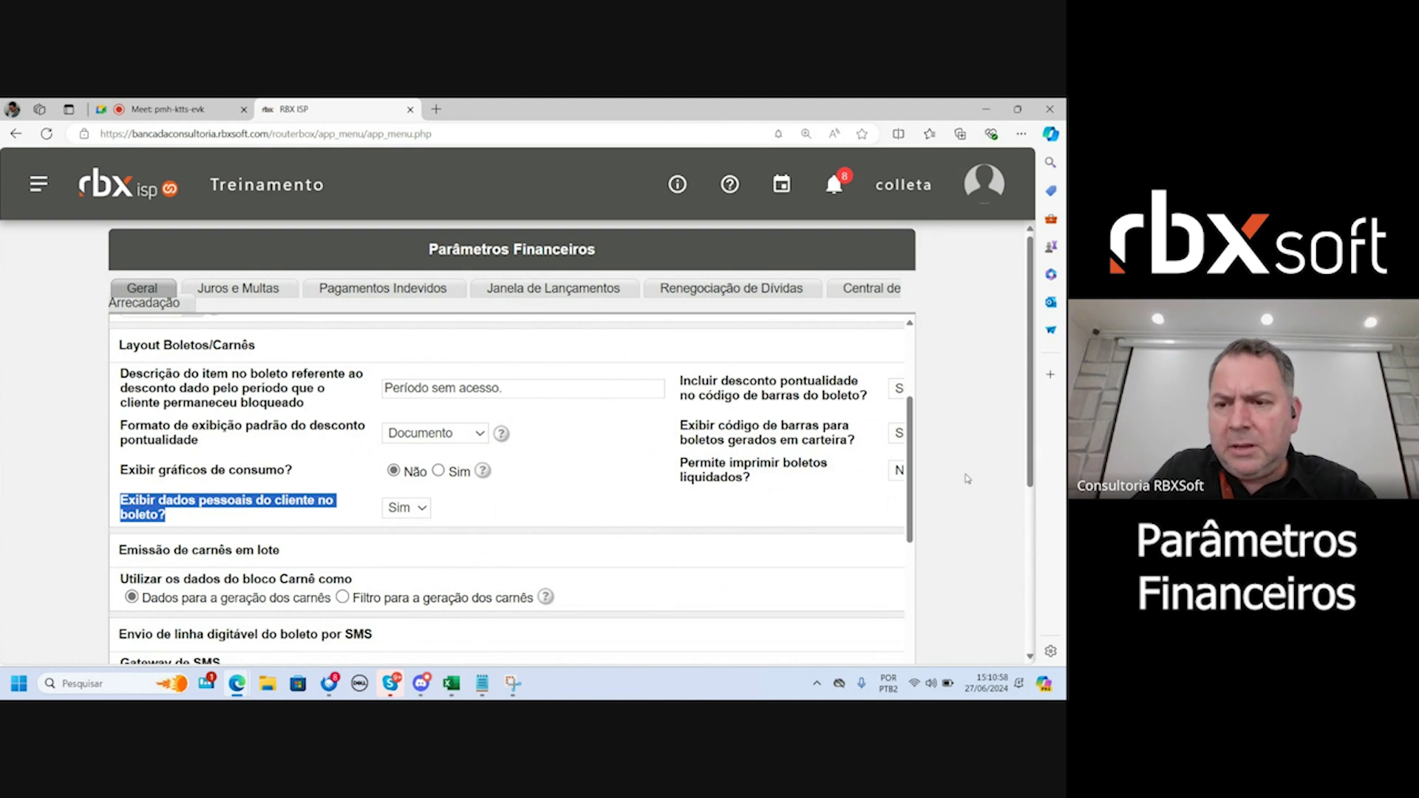
Examine the boleto settings for punctuality discount in the barcode, barcodes on wallet boletos and printing of settled boletos.
scroll(1034, 442, "down", 4)
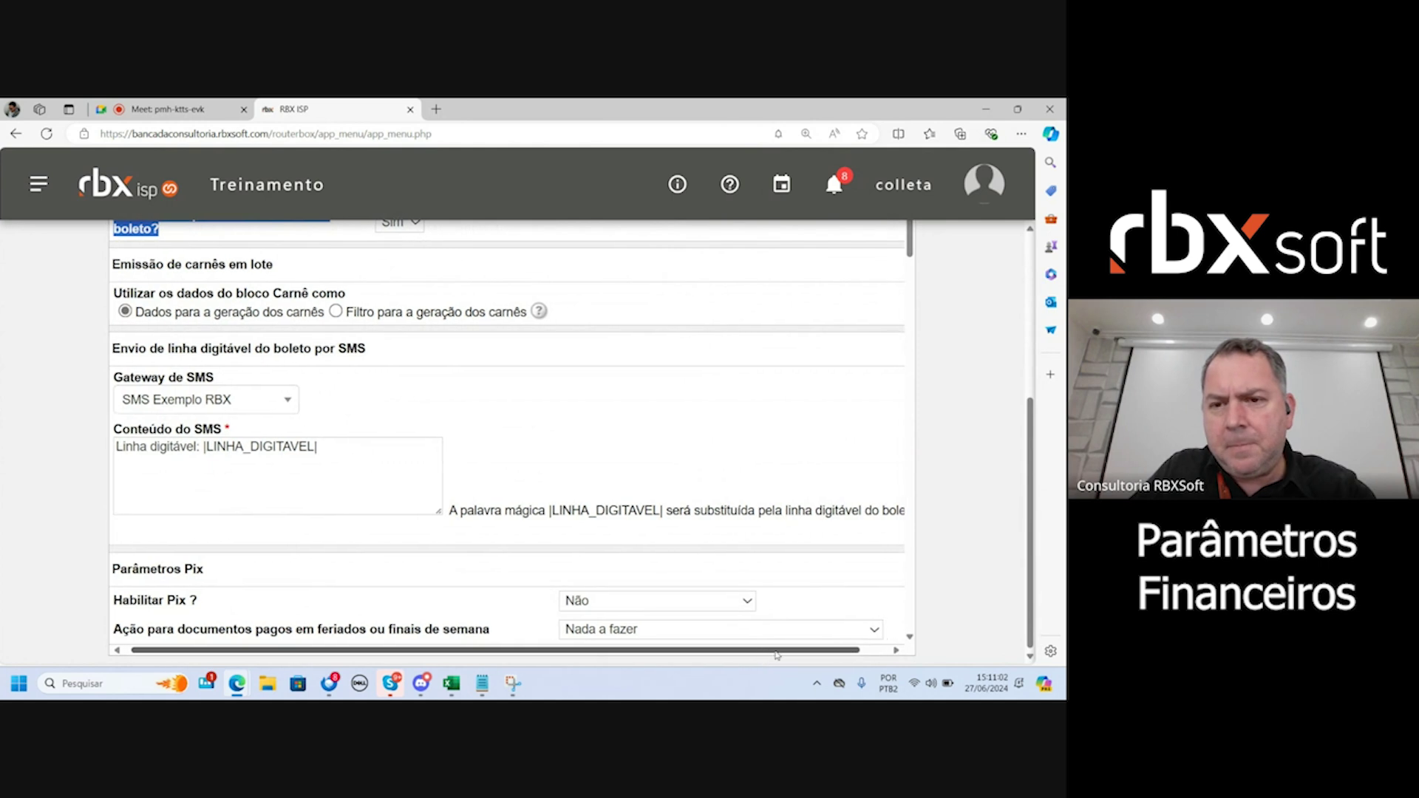
scroll(760, 654, "right", 1)
scroll(850, 617, "up", 3)
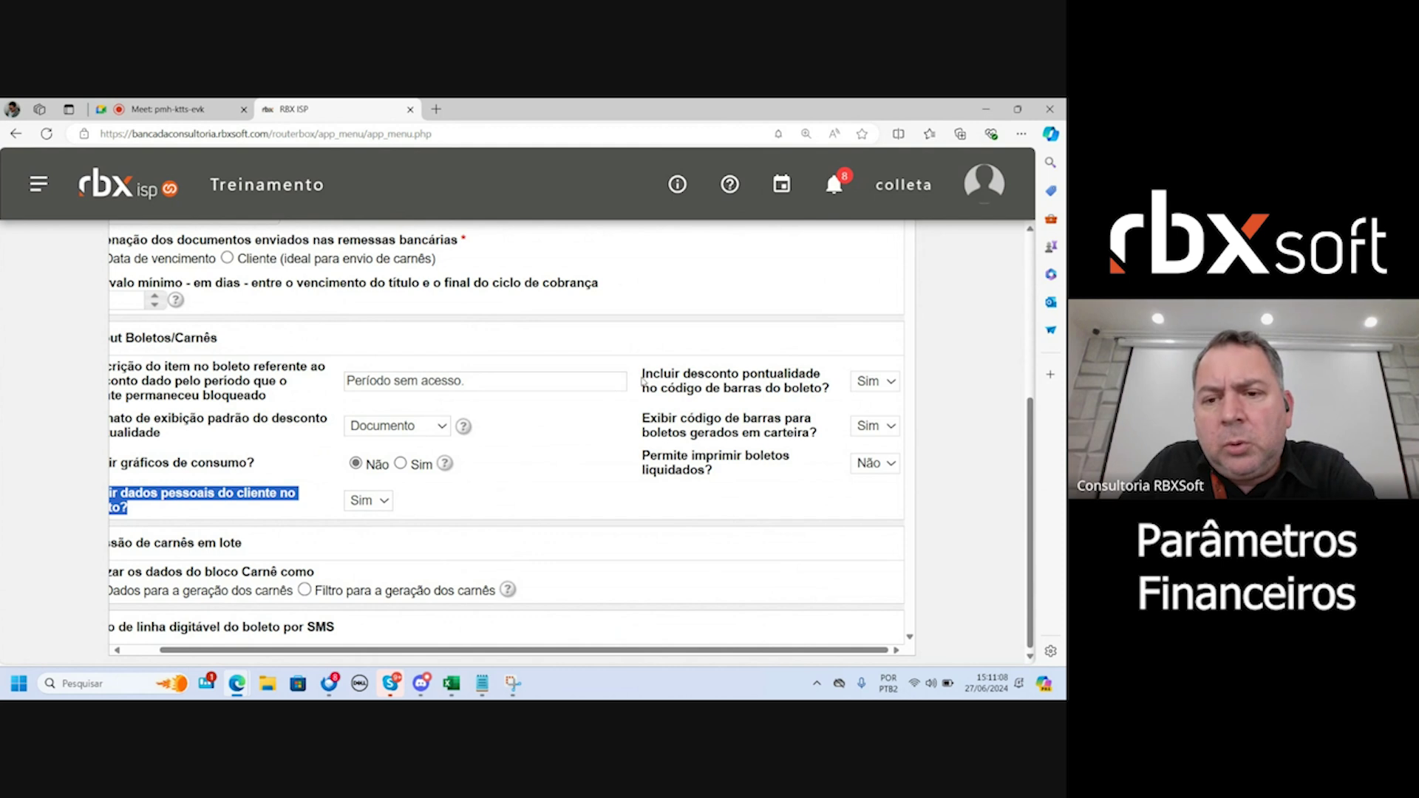
left_click_drag(643, 375, 816, 390)
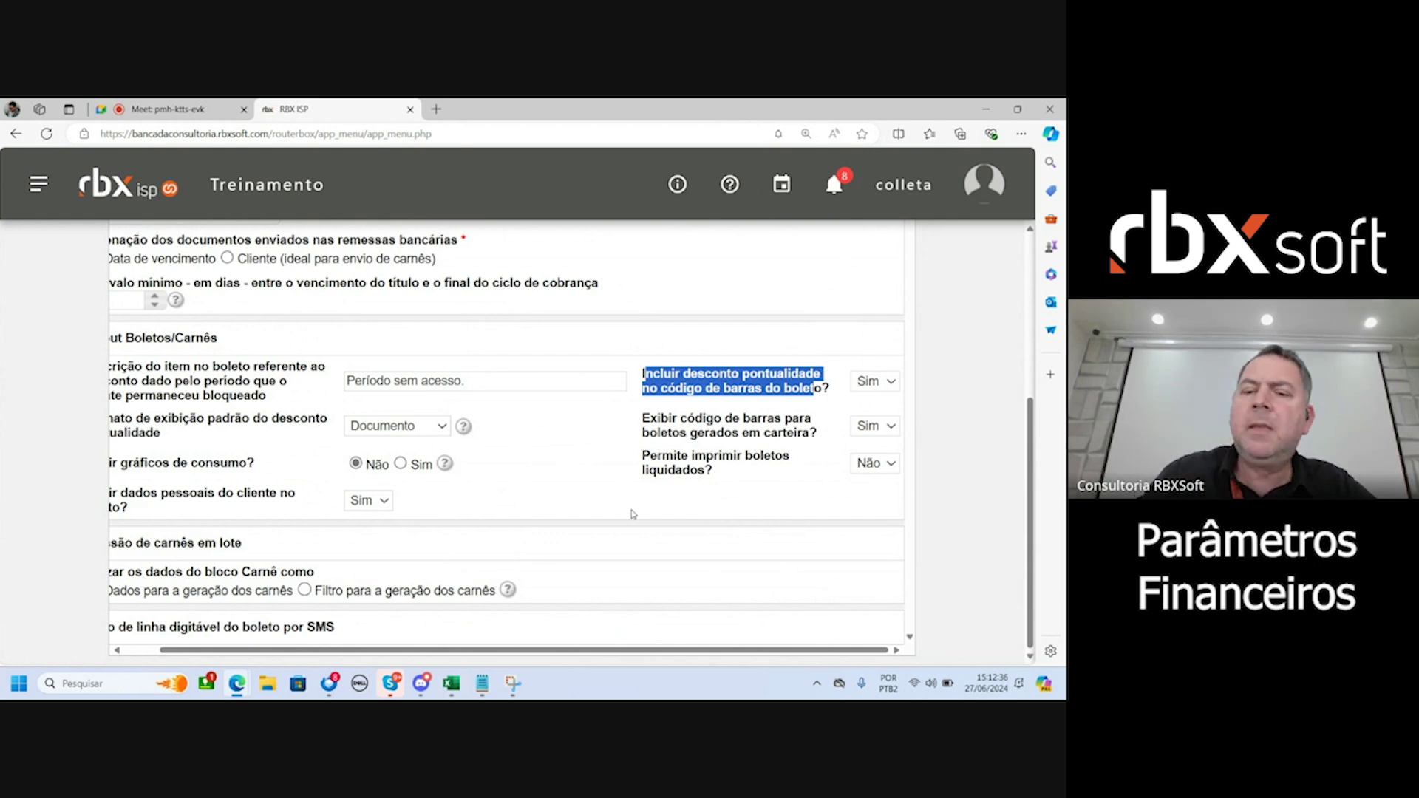
scroll(634, 515, "down", 1)
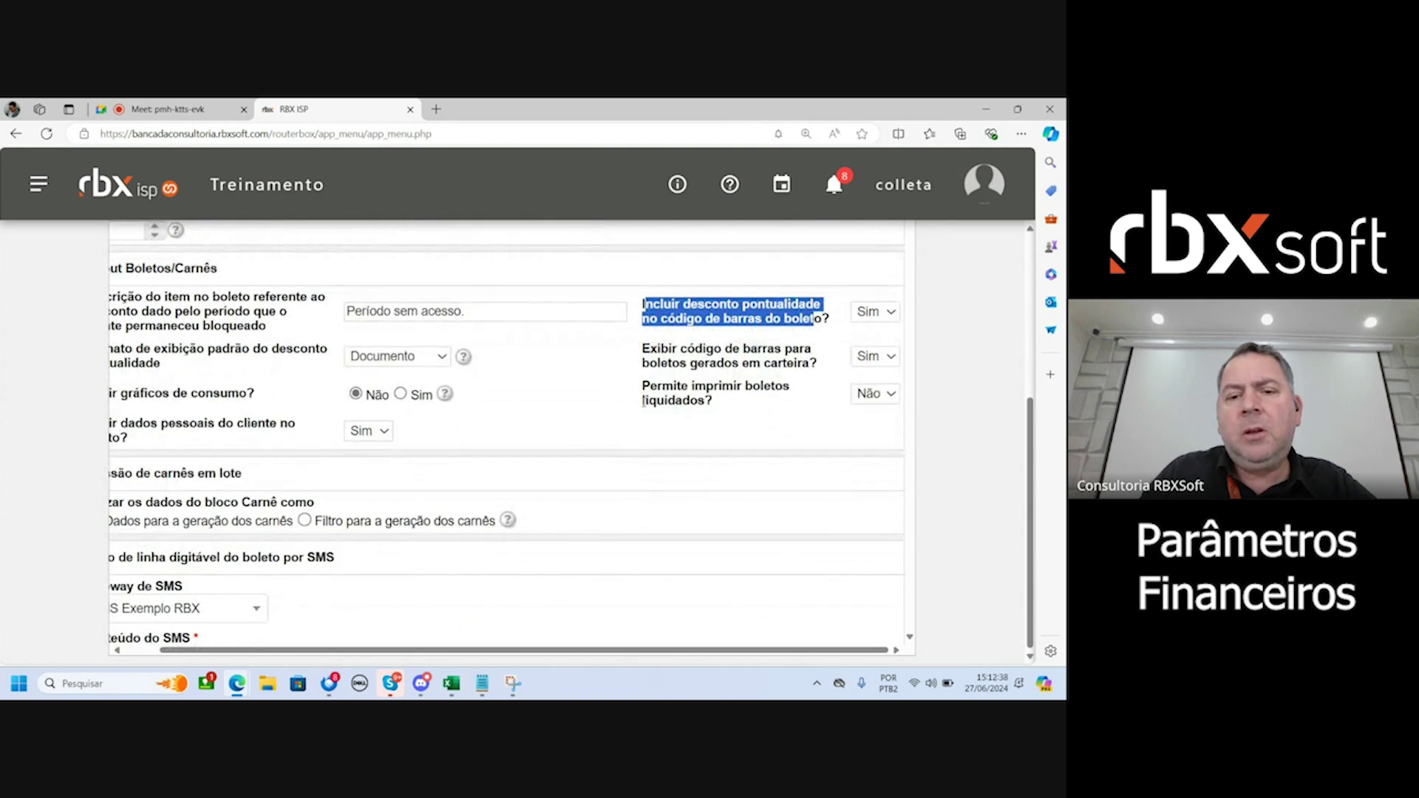
left_click_drag(640, 391, 773, 402)
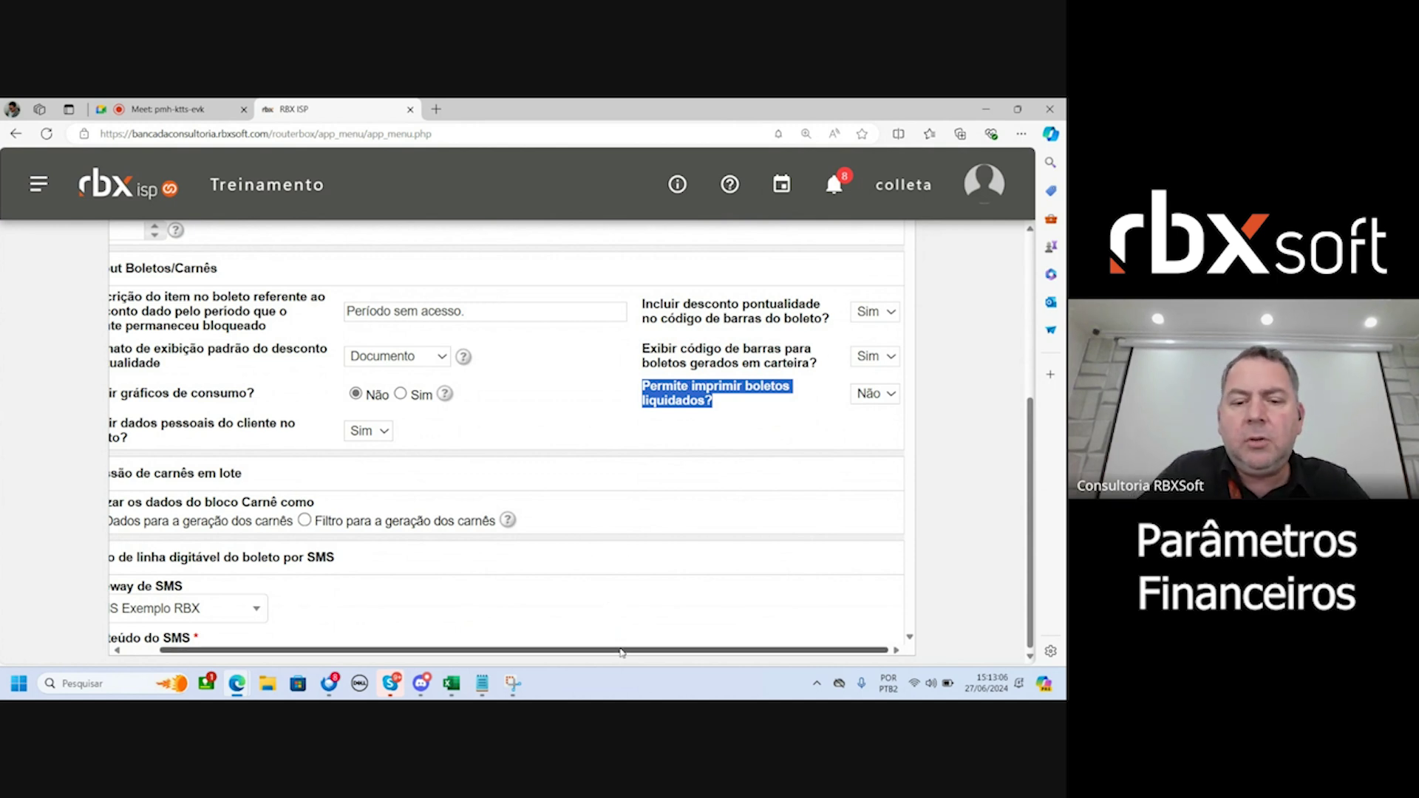
Review the batch booklet, boleto SMS, Pix and billing item composition settings, including the magic words help for plan items.
scroll(621, 650, "left", 1)
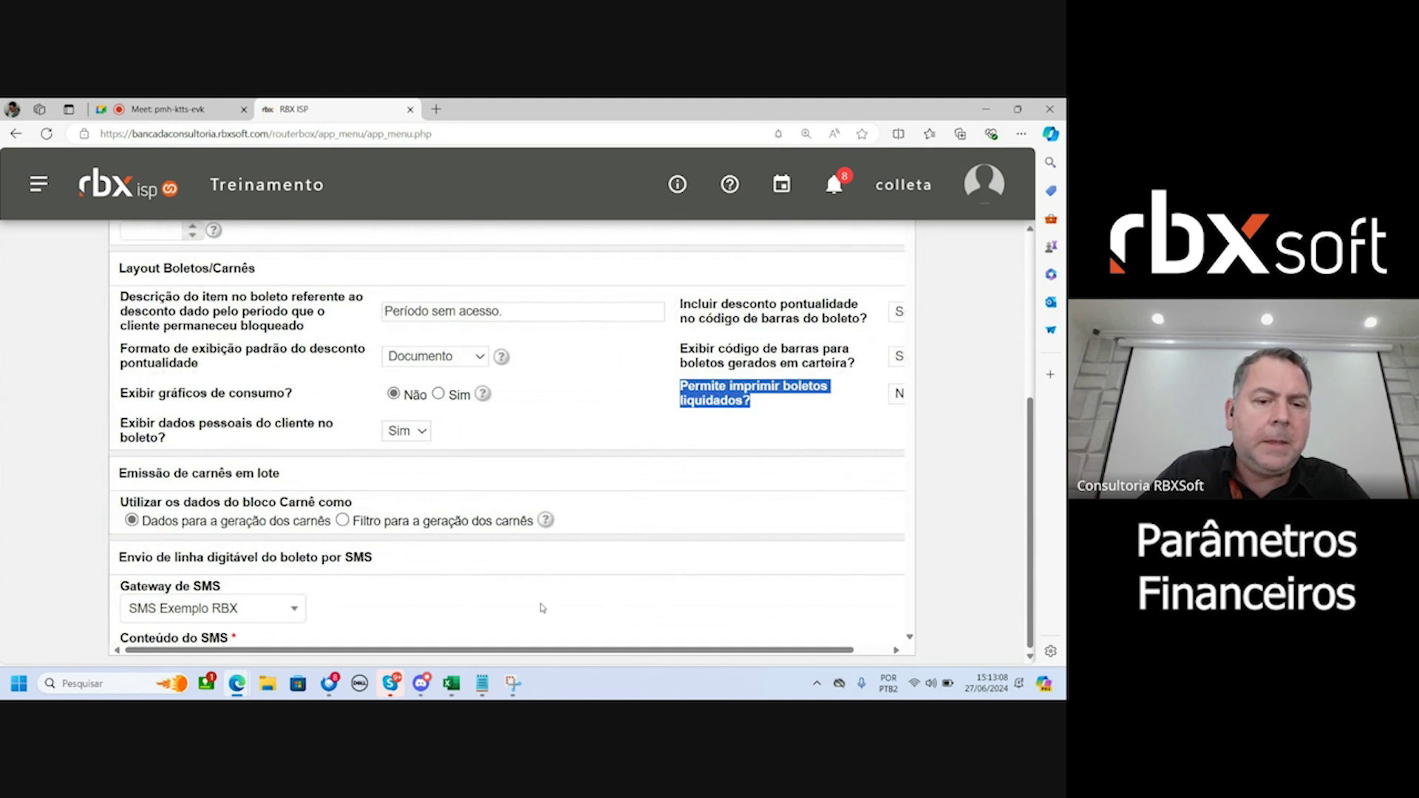
scroll(623, 525, "down", 2)
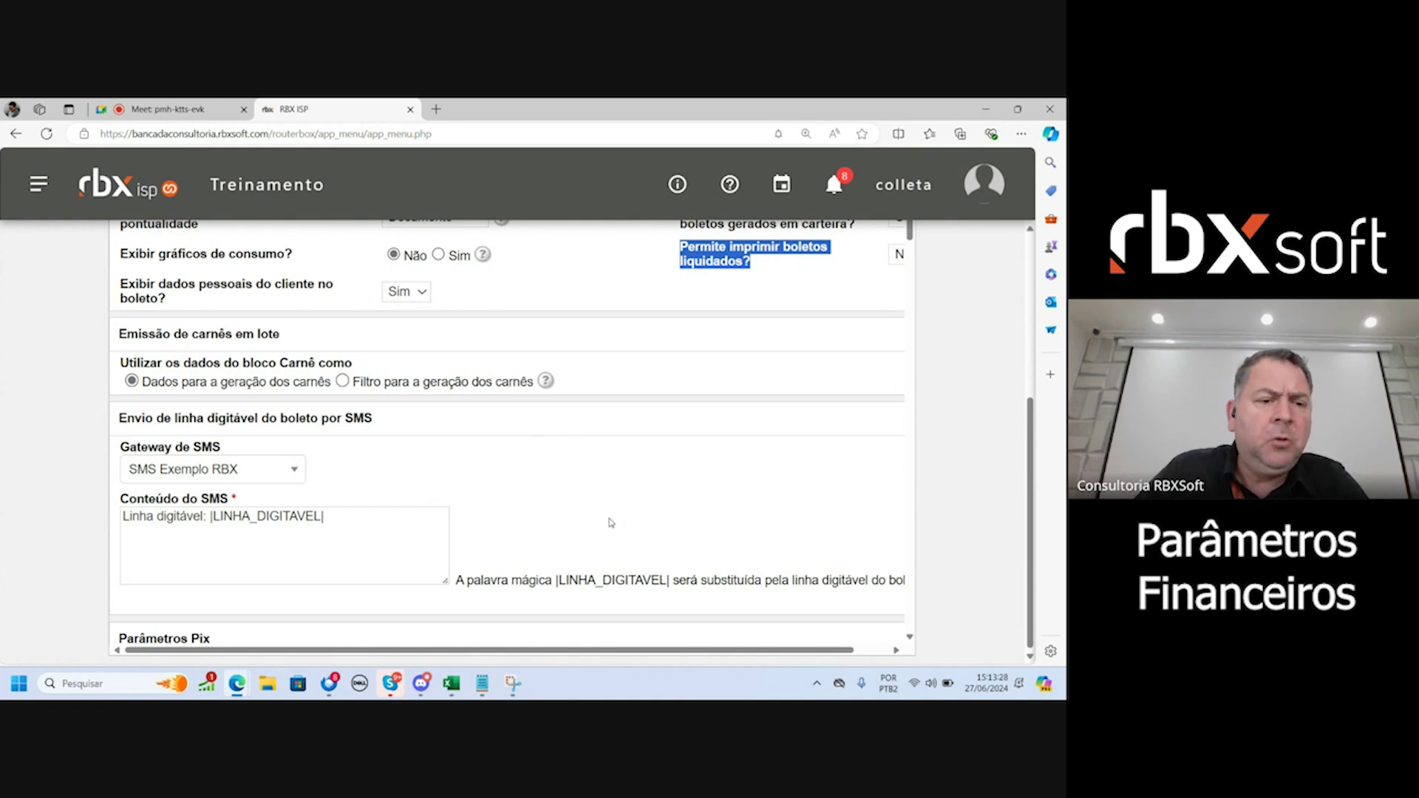
scroll(608, 522, "down", 1)
scroll(607, 522, "down", 1)
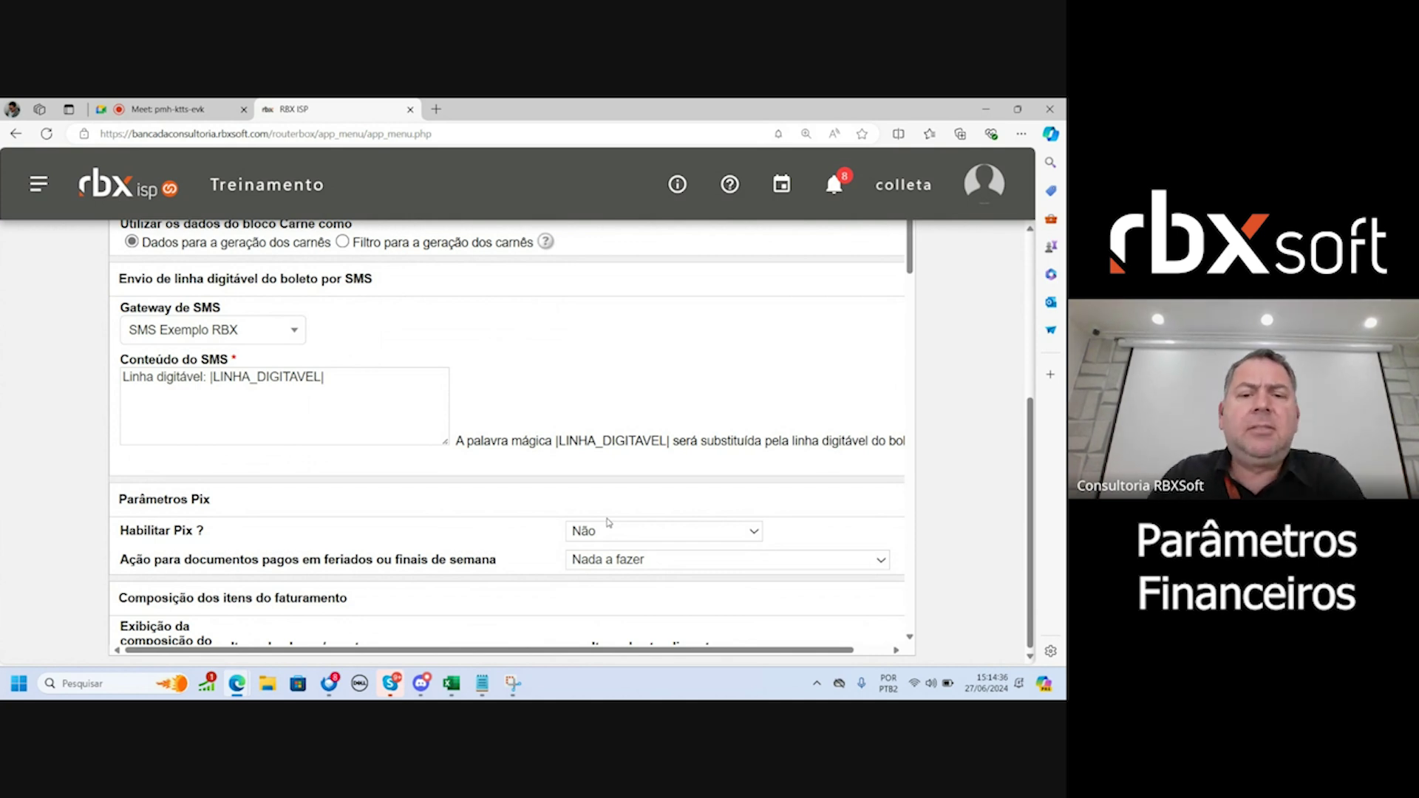
scroll(519, 422, "down", 1)
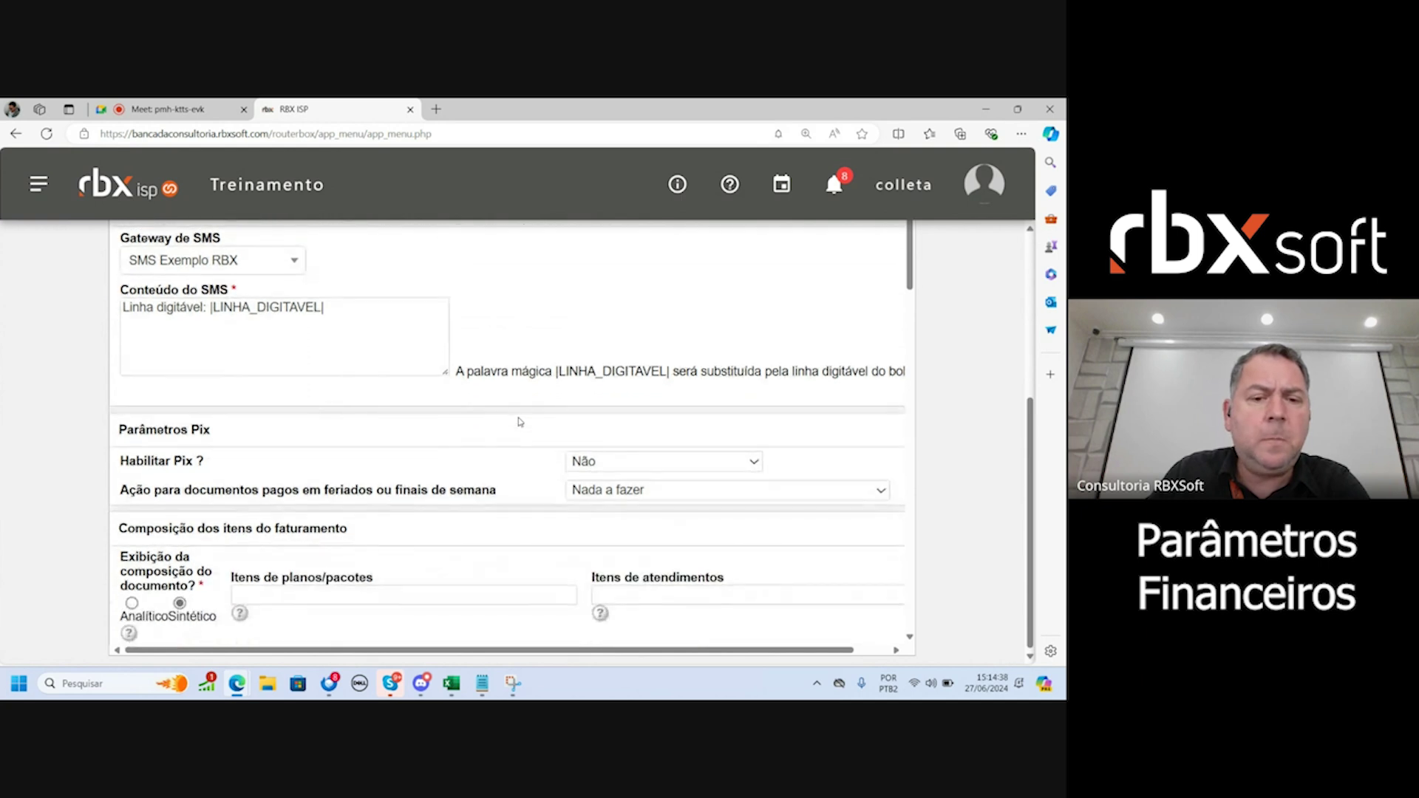
scroll(519, 422, "down", 1)
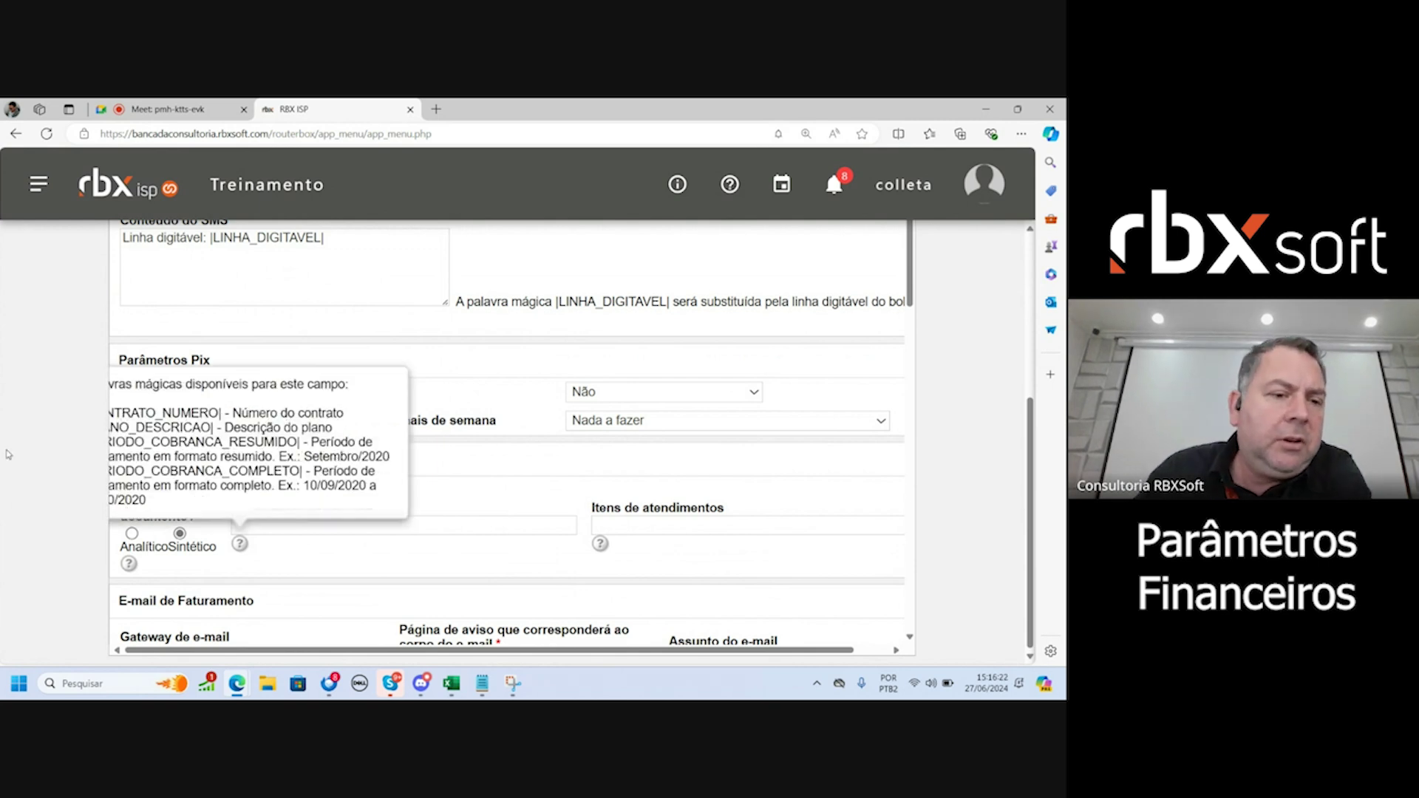
Enable Pix with Sim (Convênio Único), trying the Sim (Convênio do Documento) option in between.
left_click(679, 398)
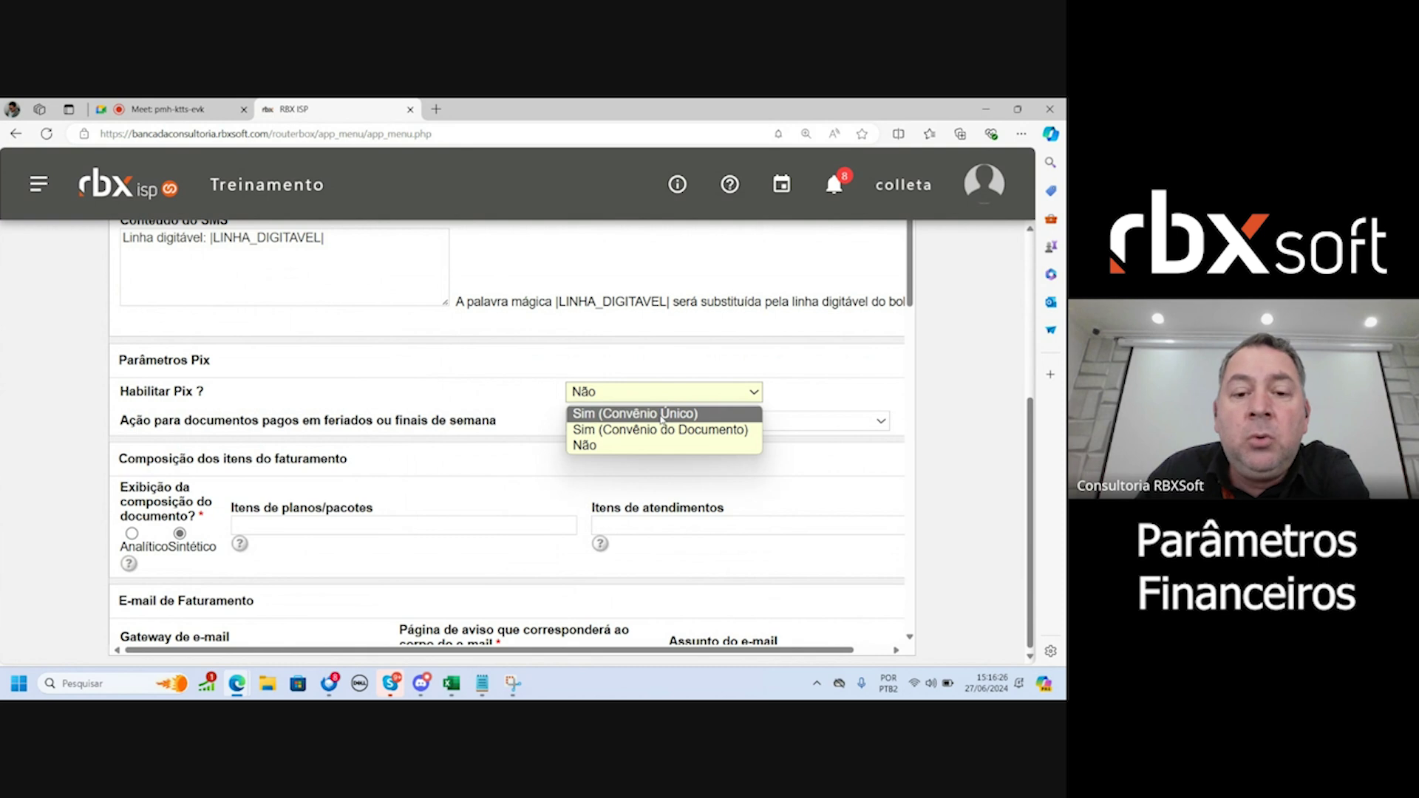
left_click(663, 414)
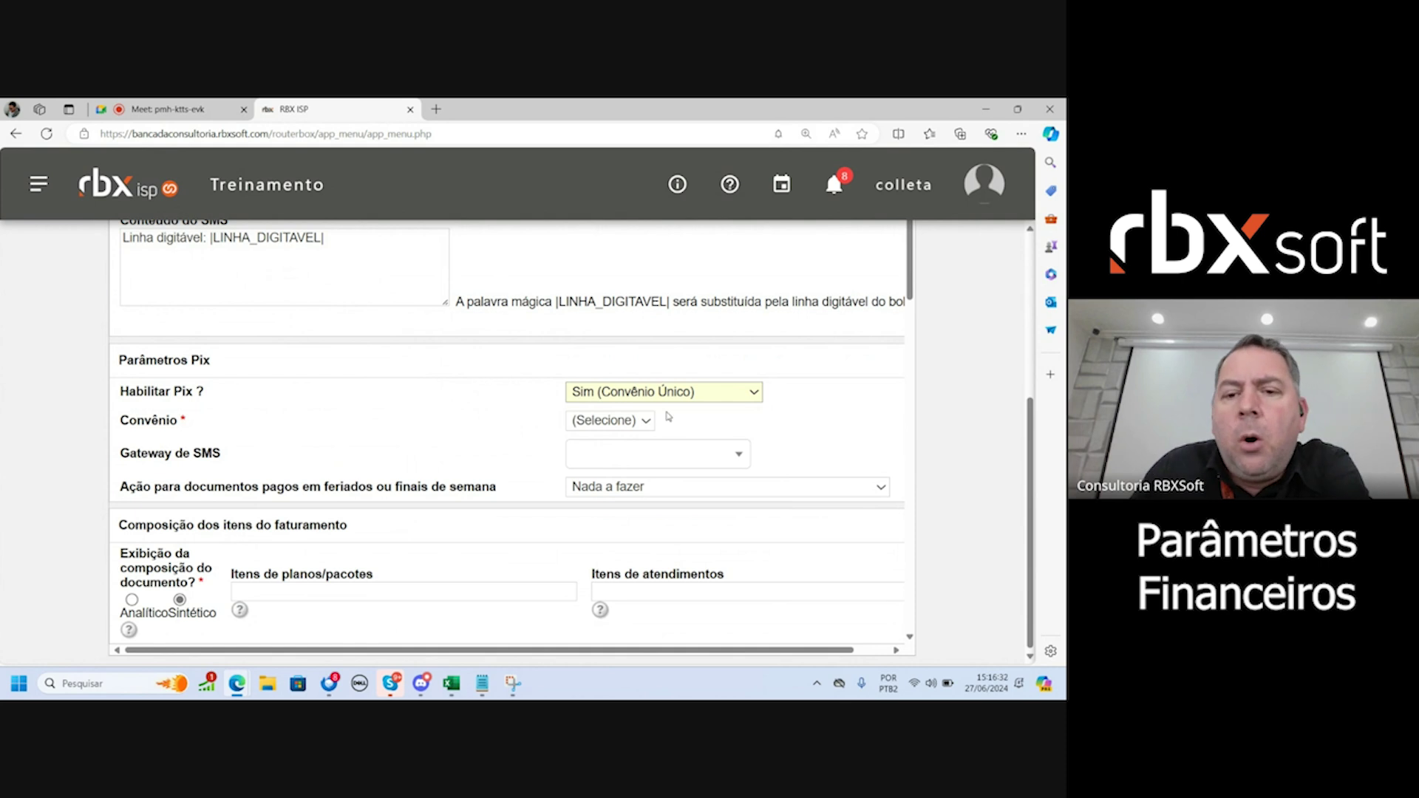
left_click(710, 397)
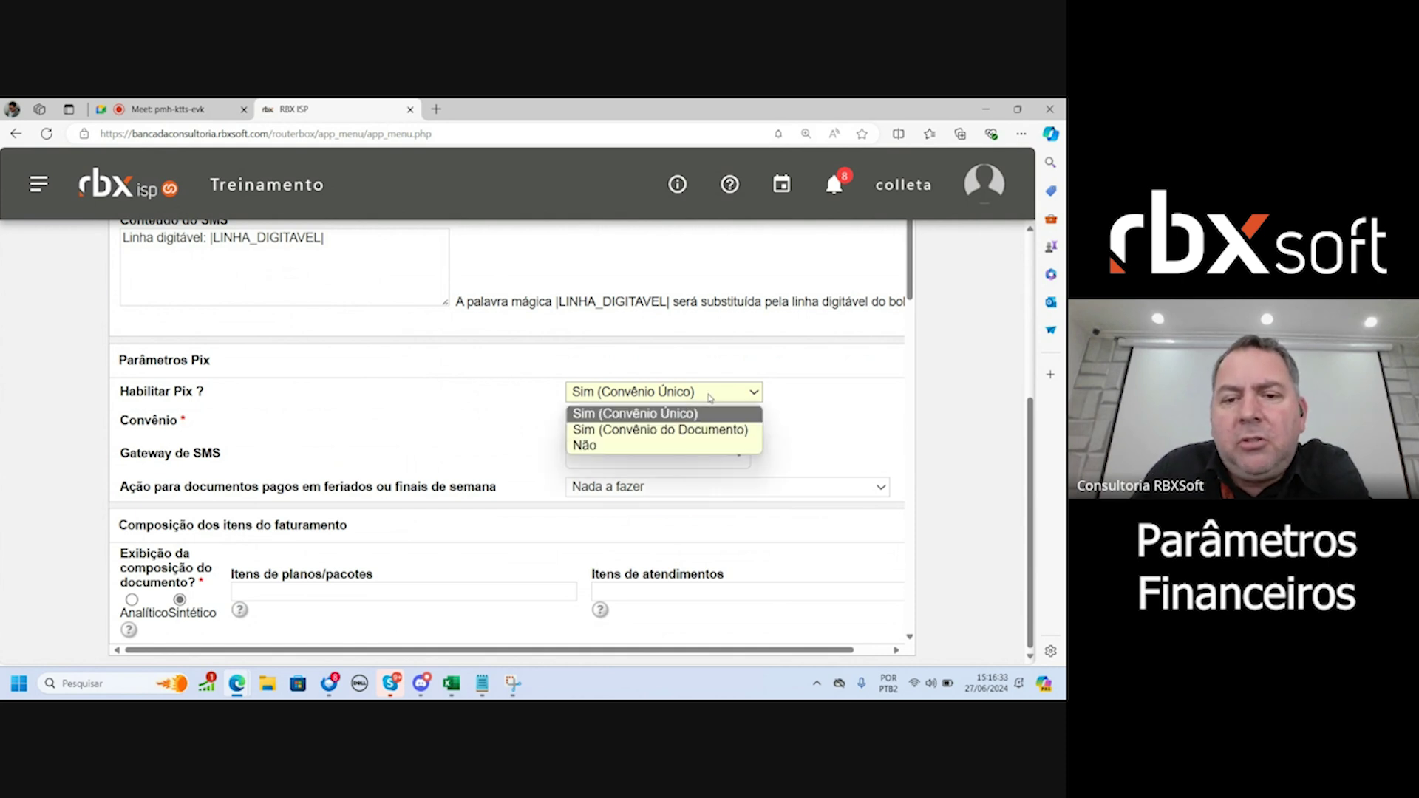
left_click(686, 431)
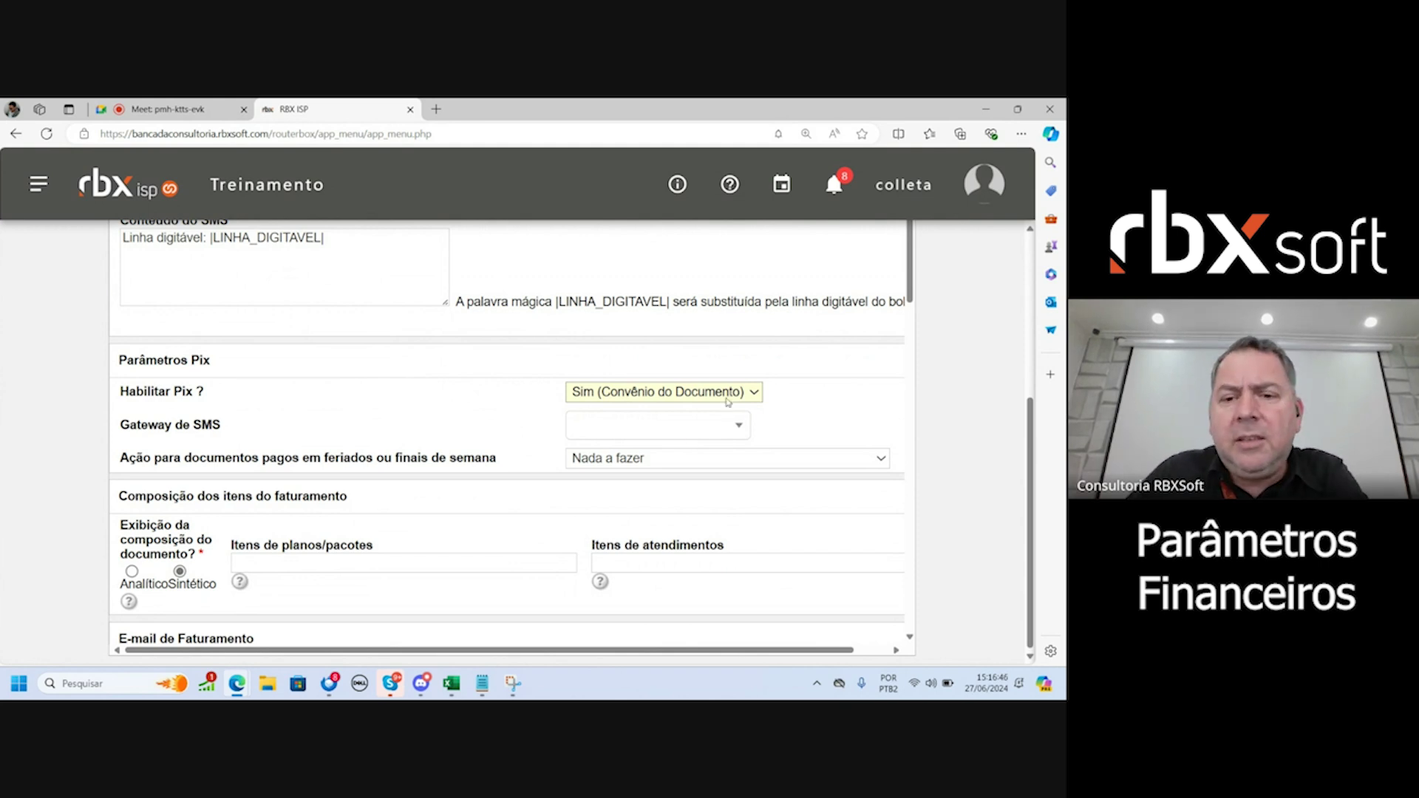
left_click(726, 397)
left_click(678, 413)
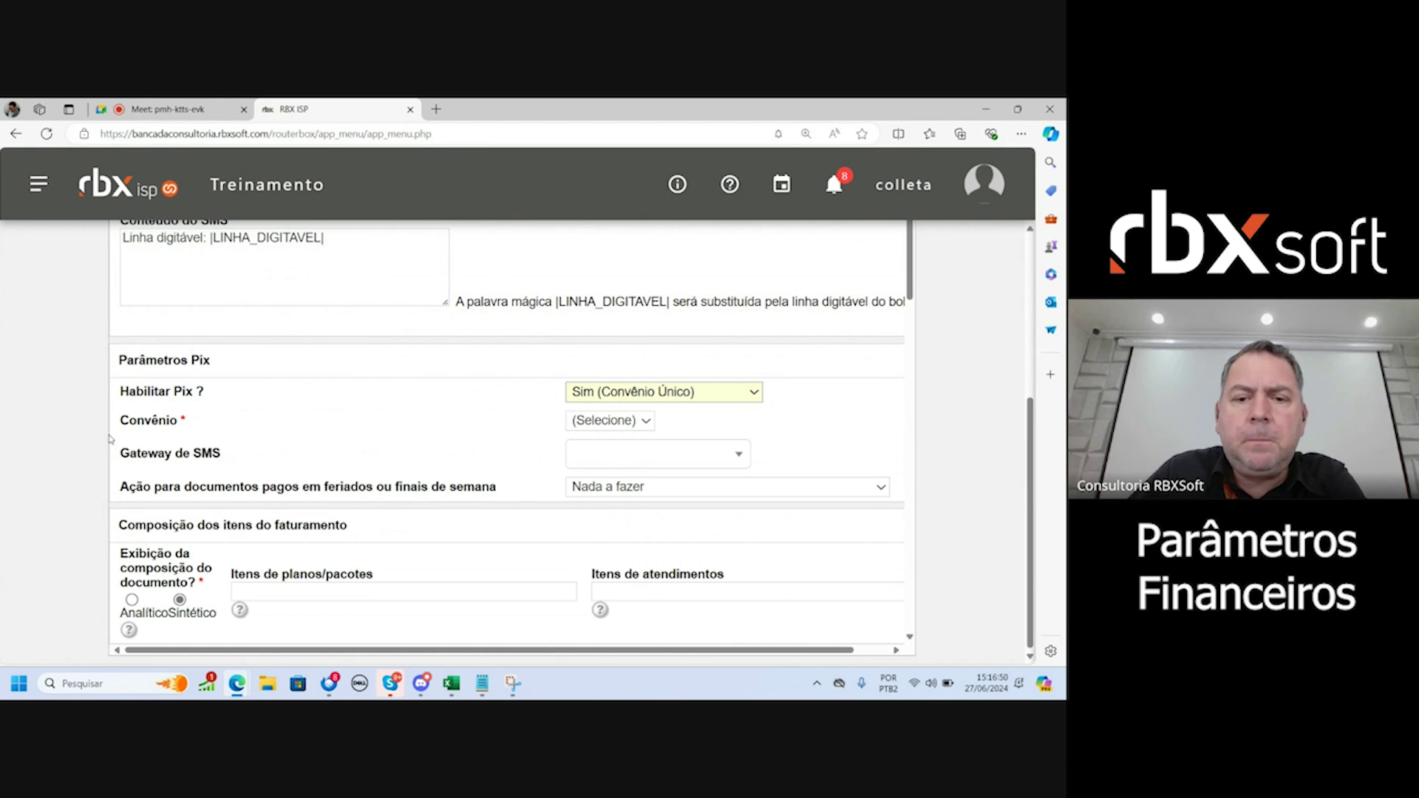
Examine the Pix options for the action on documents paid on holidays or weekends.
scroll(283, 487, "down", 1)
scroll(283, 487, "down", 2)
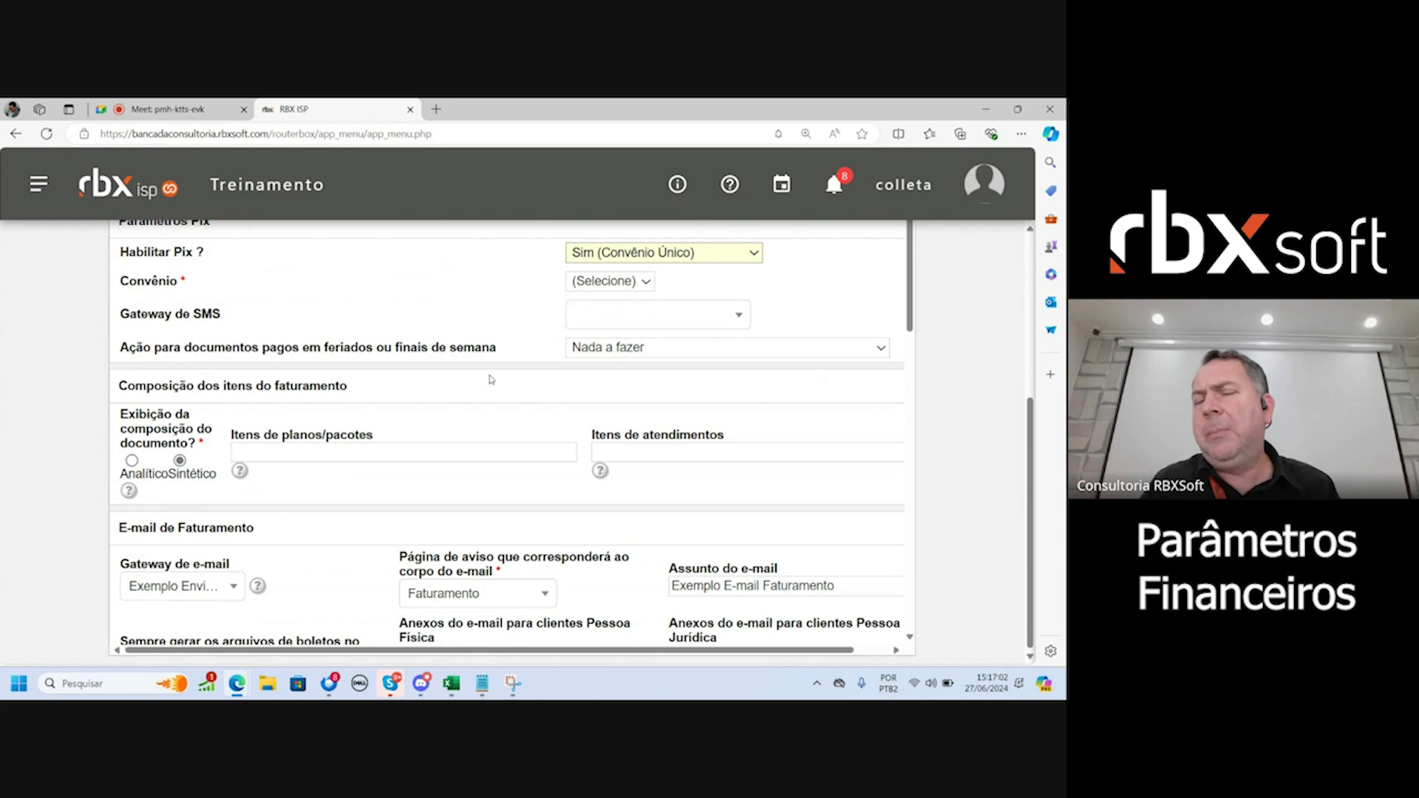
left_click(660, 349)
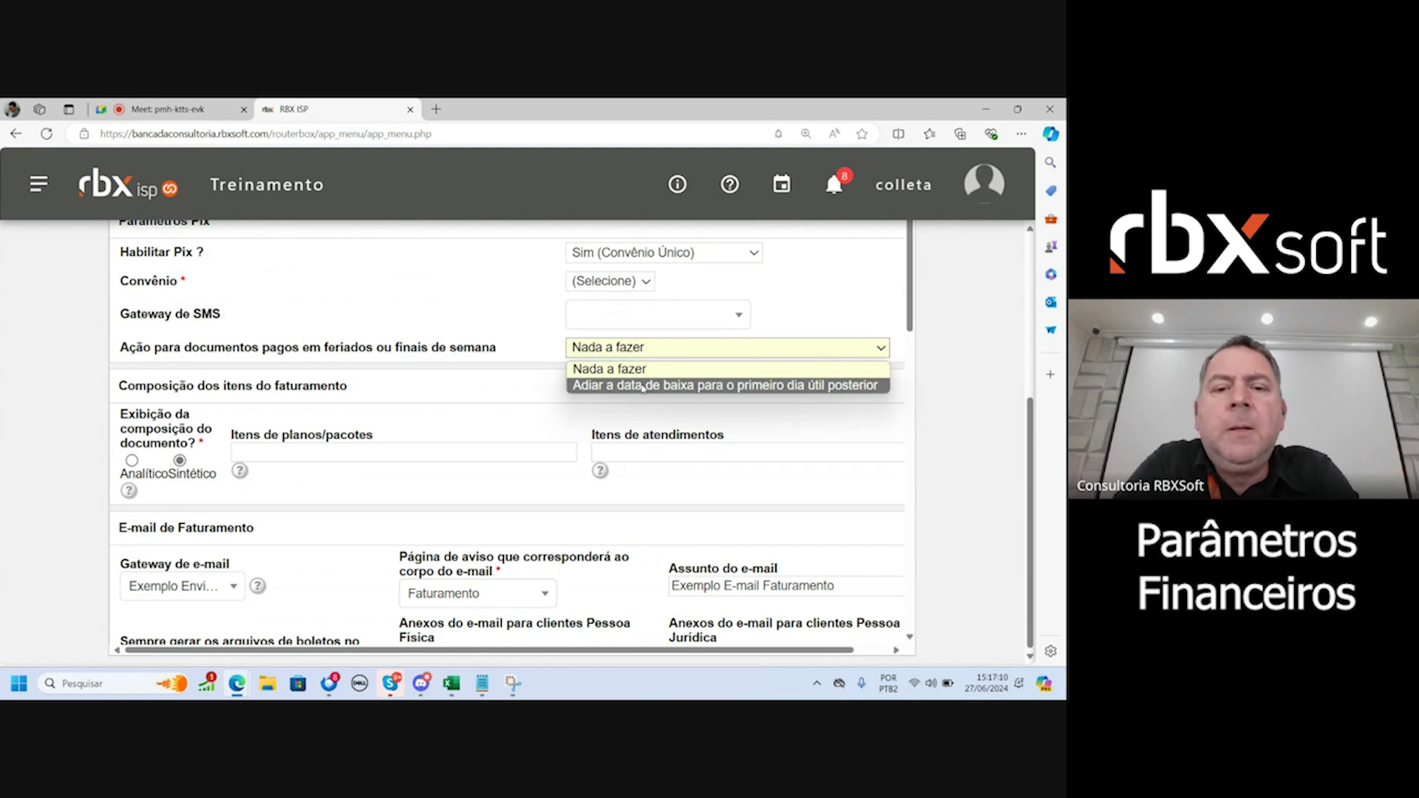
left_click(343, 283)
Review the billing item composition section, including the help for plan/package items and service call items.
scroll(383, 381, "down", 1)
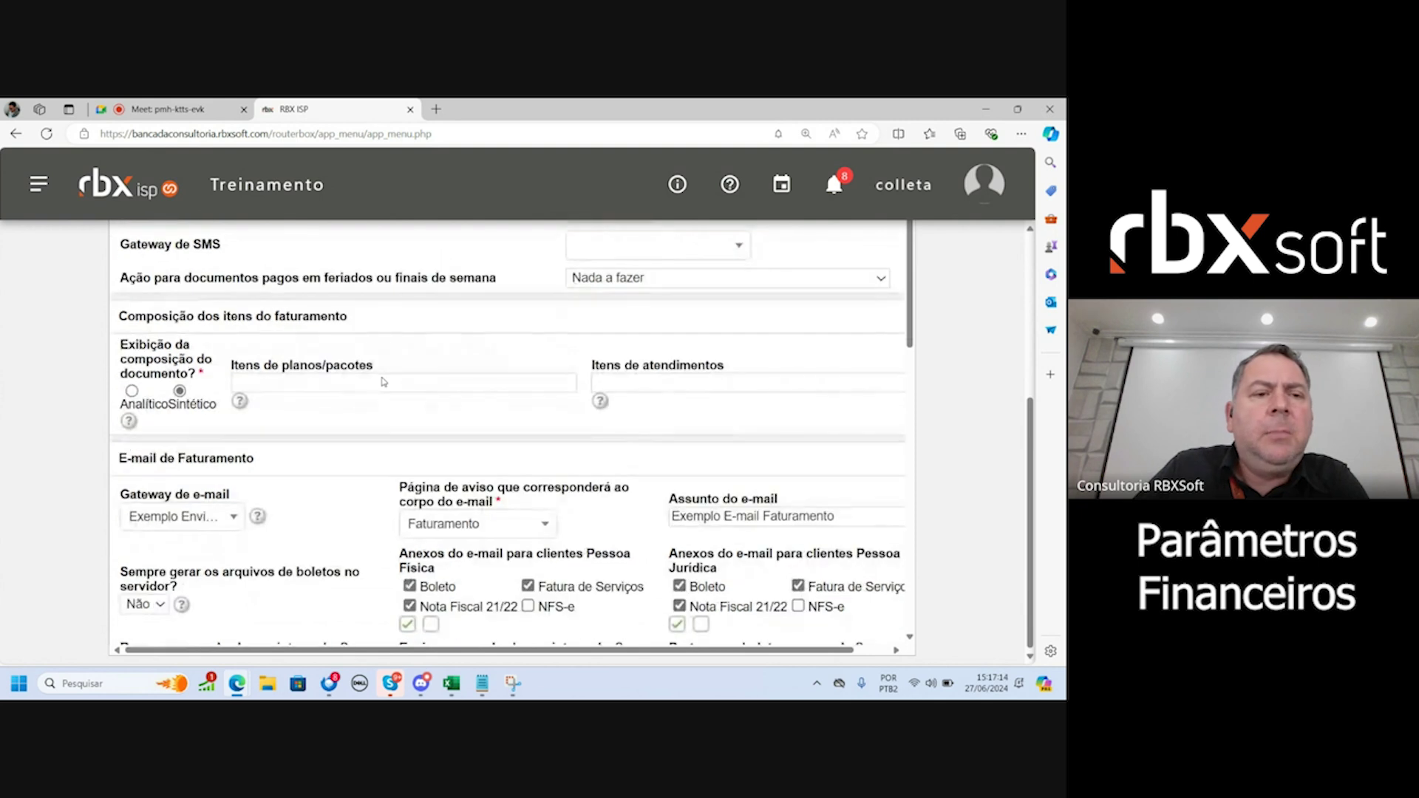
scroll(216, 294, "down", 1)
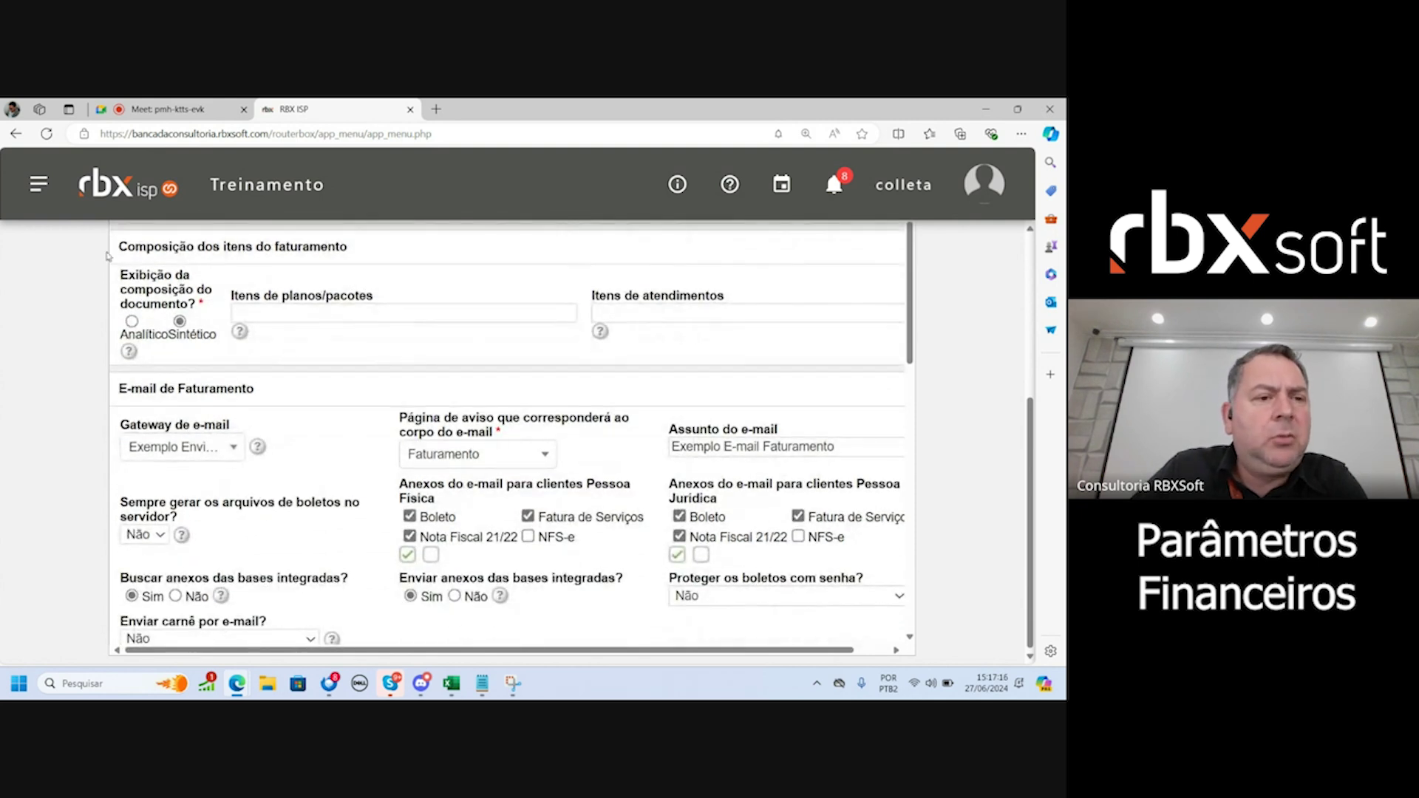
left_click_drag(120, 249, 198, 254)
left_click(321, 259)
triple_click(370, 255)
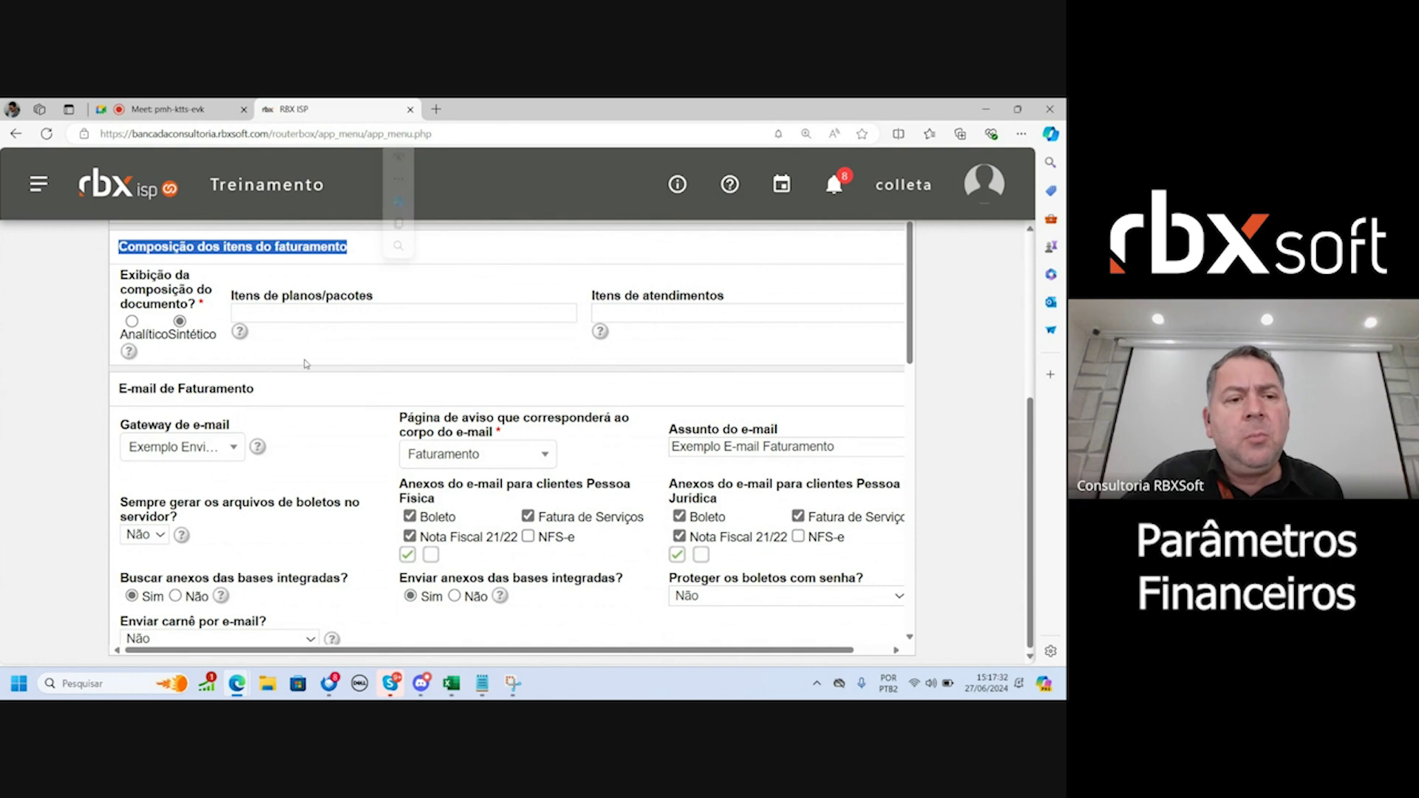
left_click(239, 332)
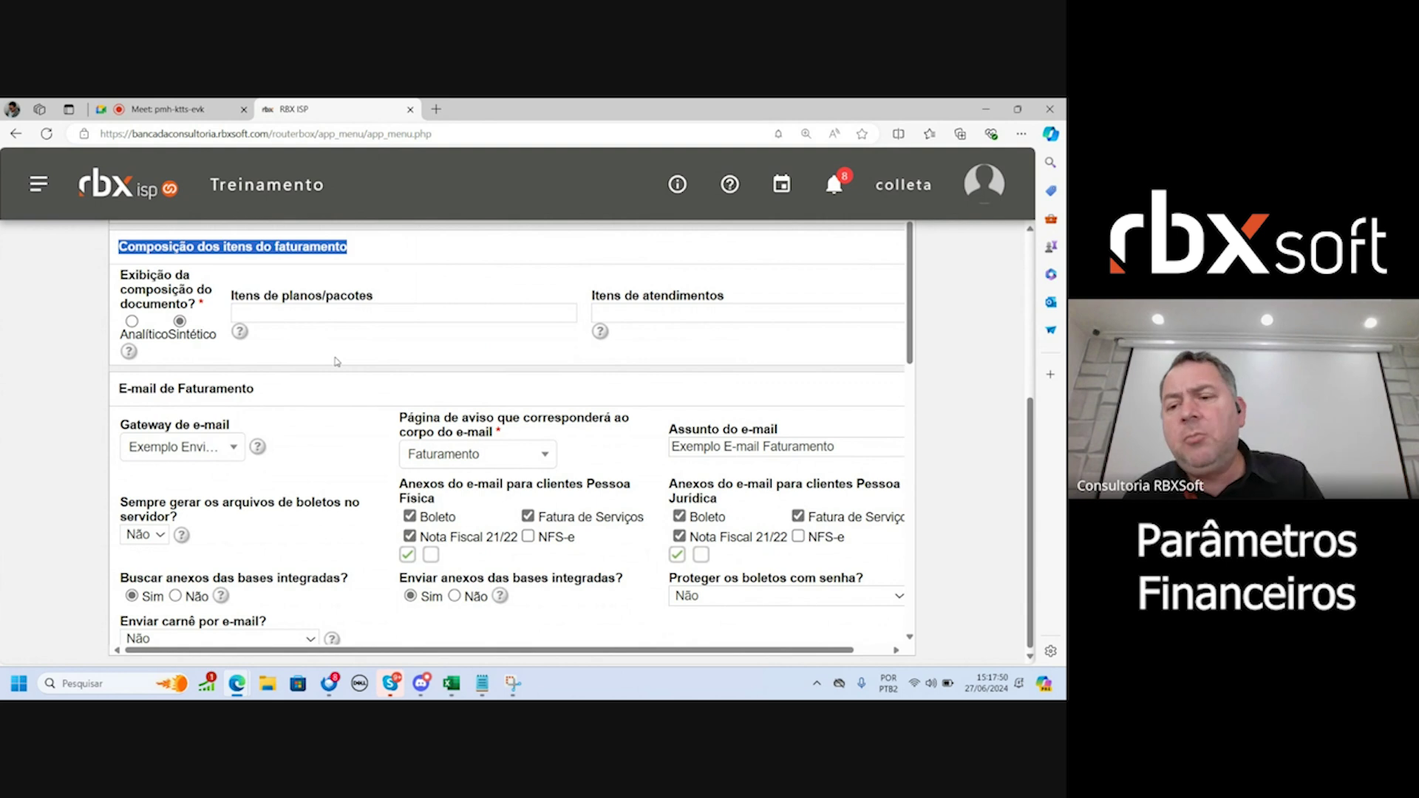
mouse_move(602, 334)
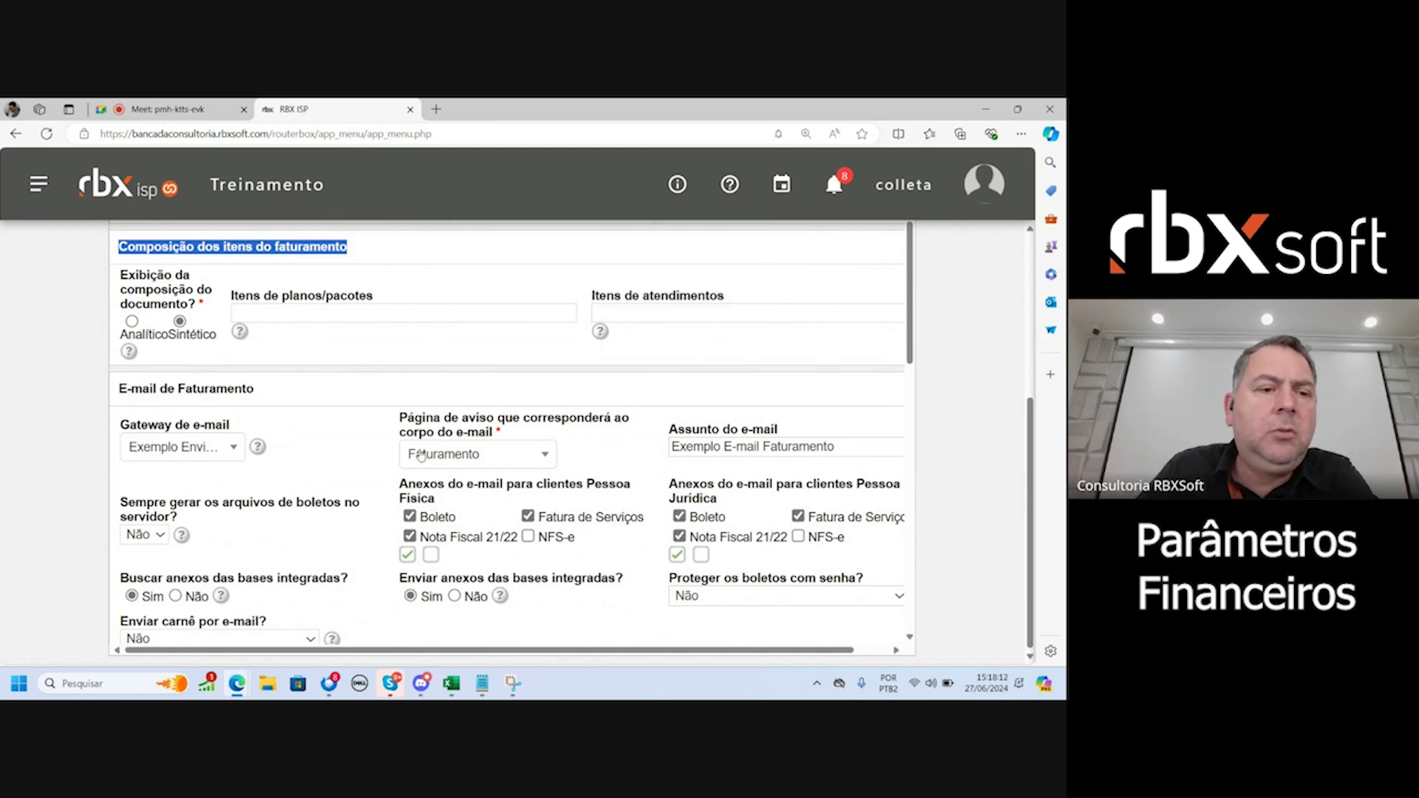
Review the billing e-mail section and read the help on fetching attachments from integrated bases.
scroll(359, 497, "down", 2)
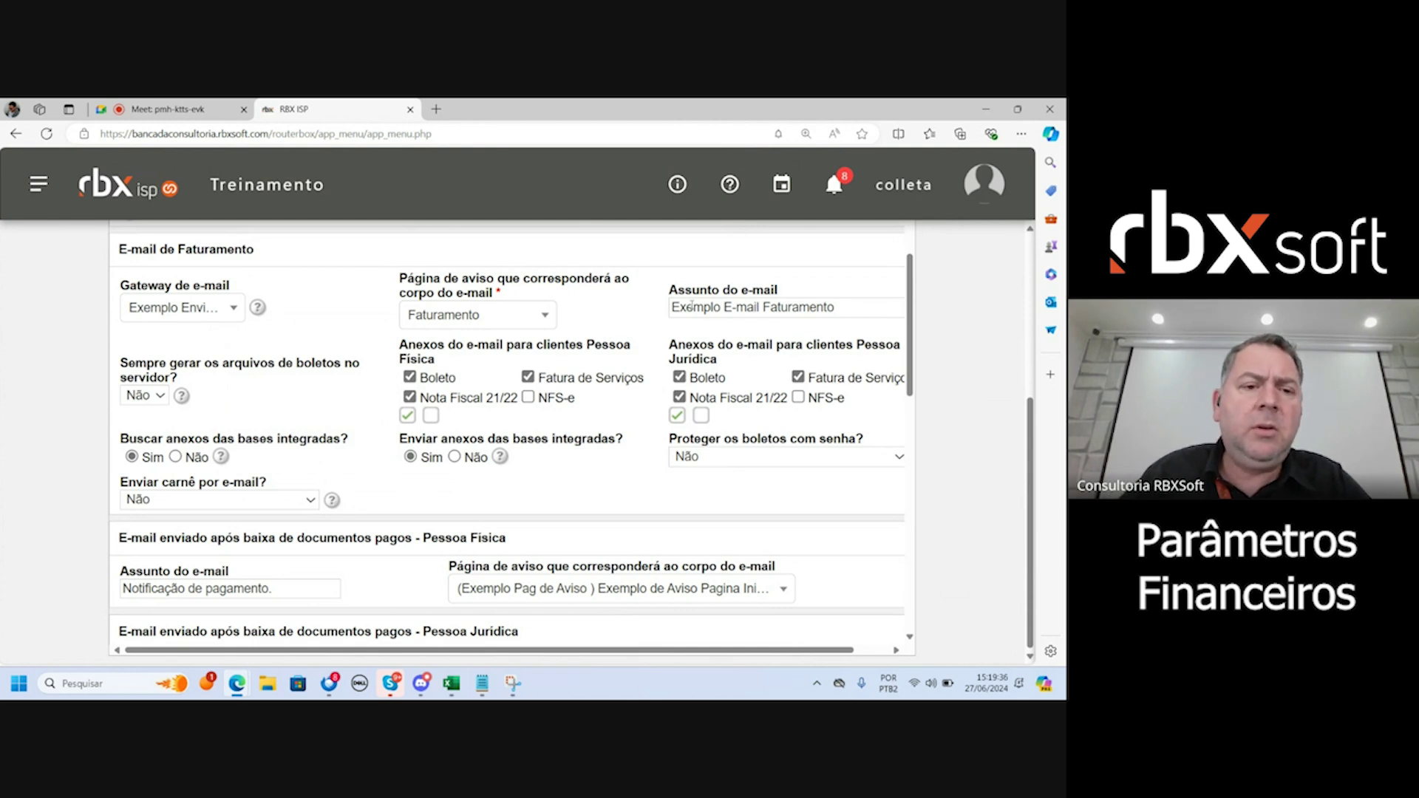
left_click(221, 456)
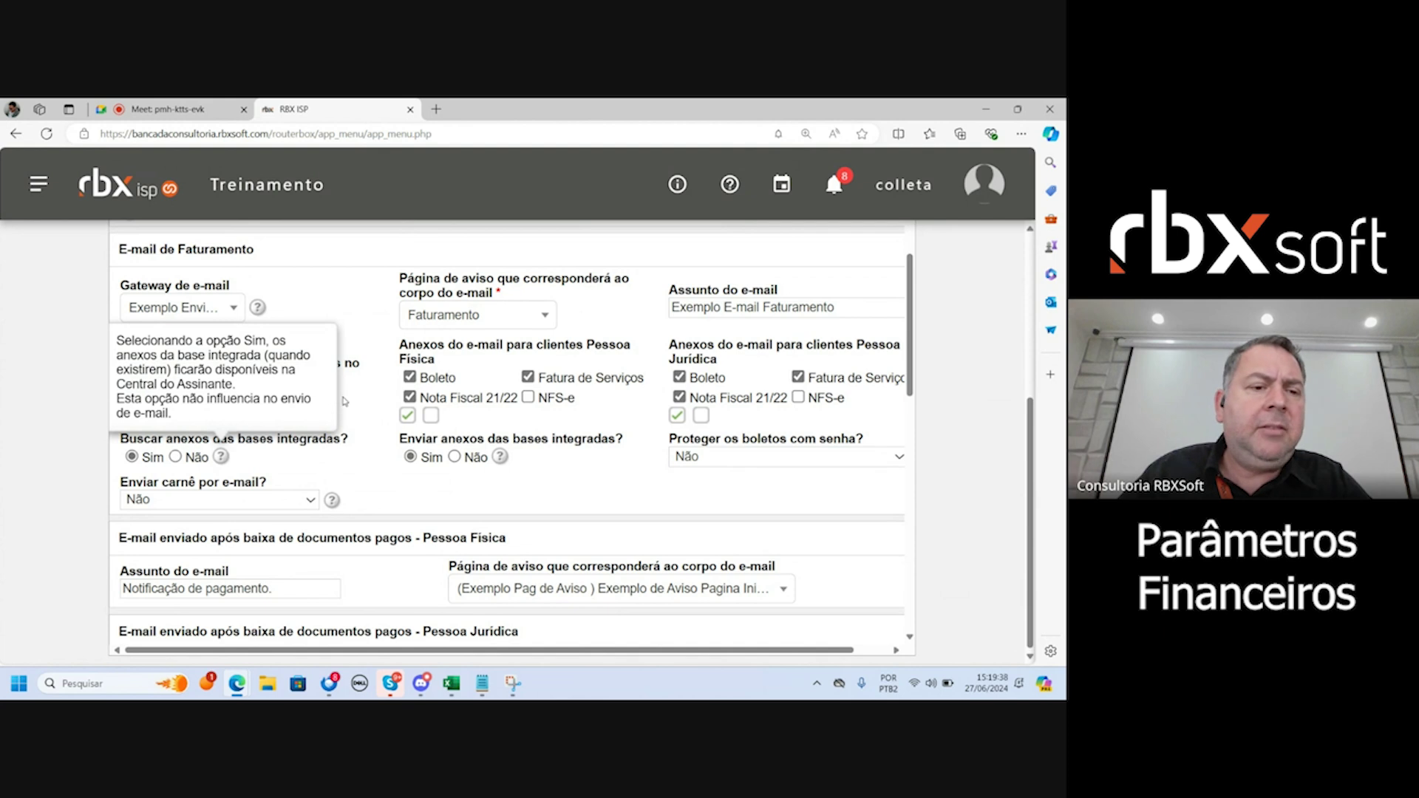
left_click(379, 331)
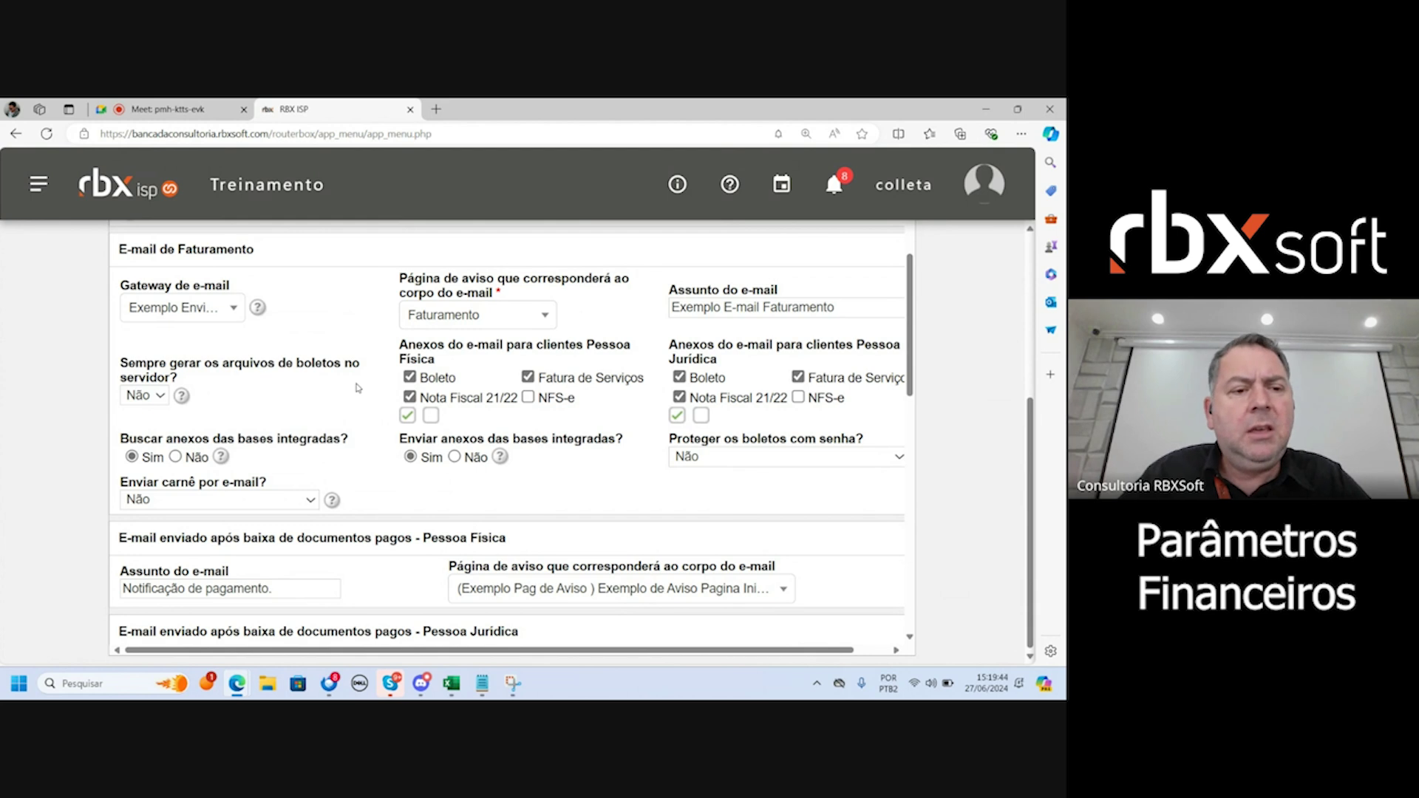
Set the option to always generate boleto files on the server to Sim.
left_click(164, 398)
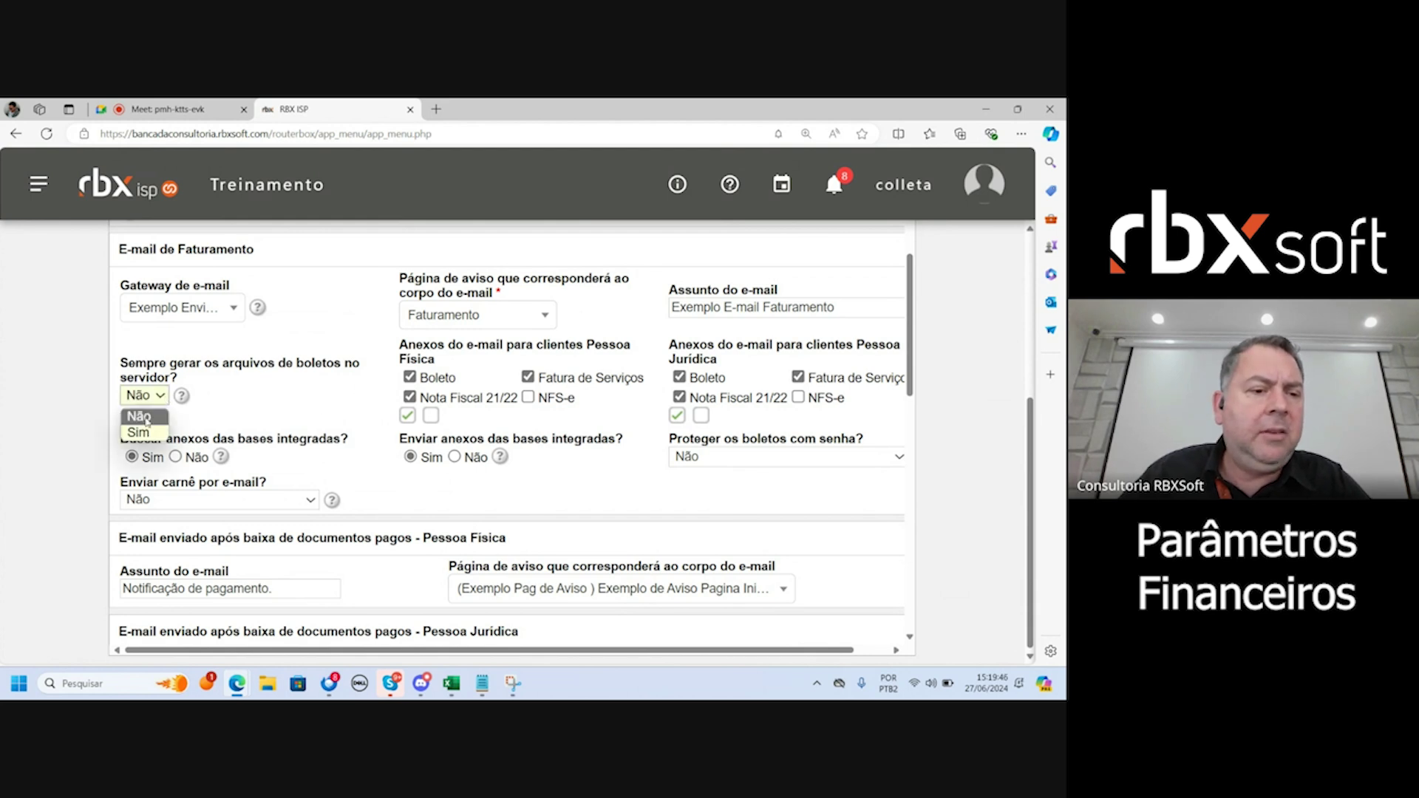
left_click(139, 433)
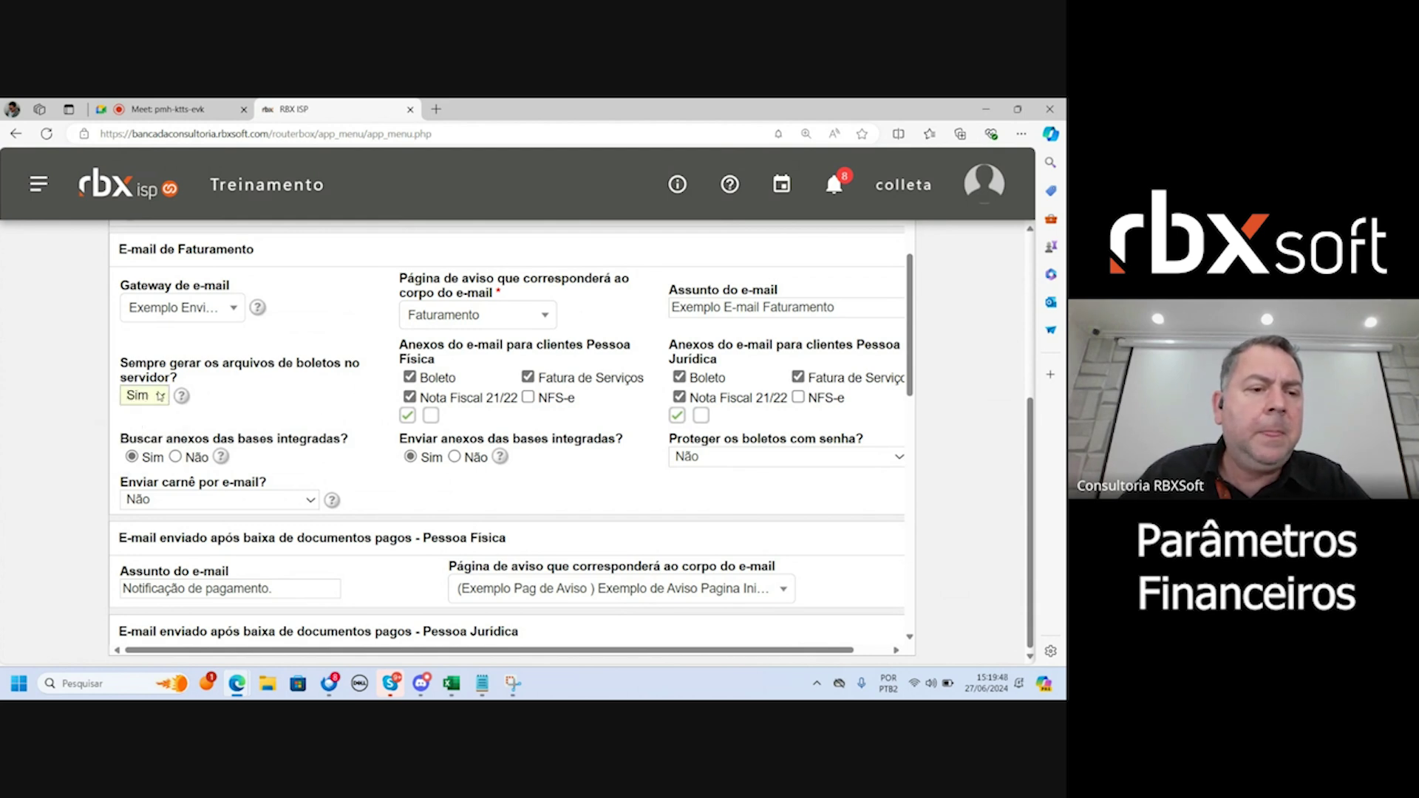
left_click(159, 396)
left_click(152, 435)
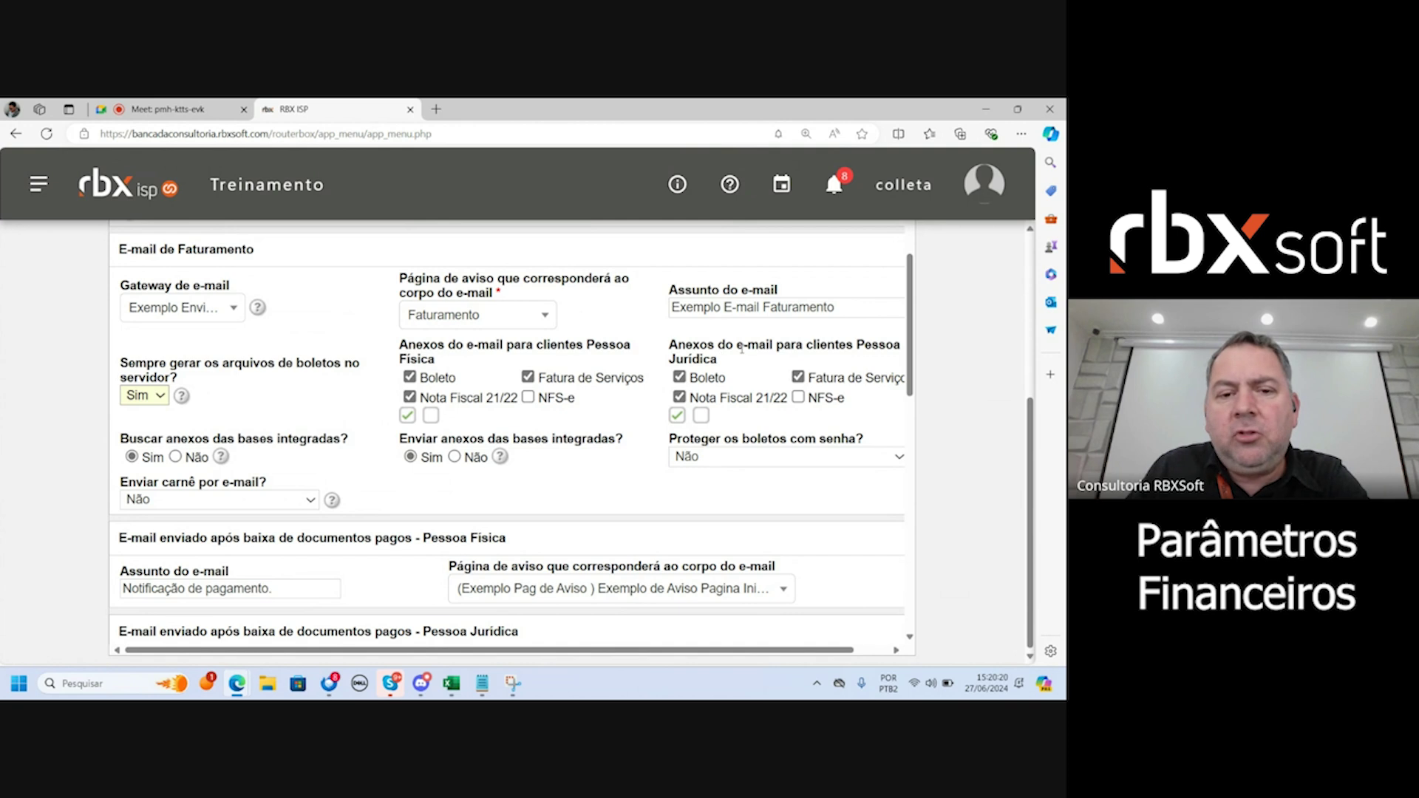
Examine the billing e-mail attachments for Pessoa Física and Pessoa Jurídica customers and the options for protecting boletos with a password.
left_click_drag(400, 344, 766, 399)
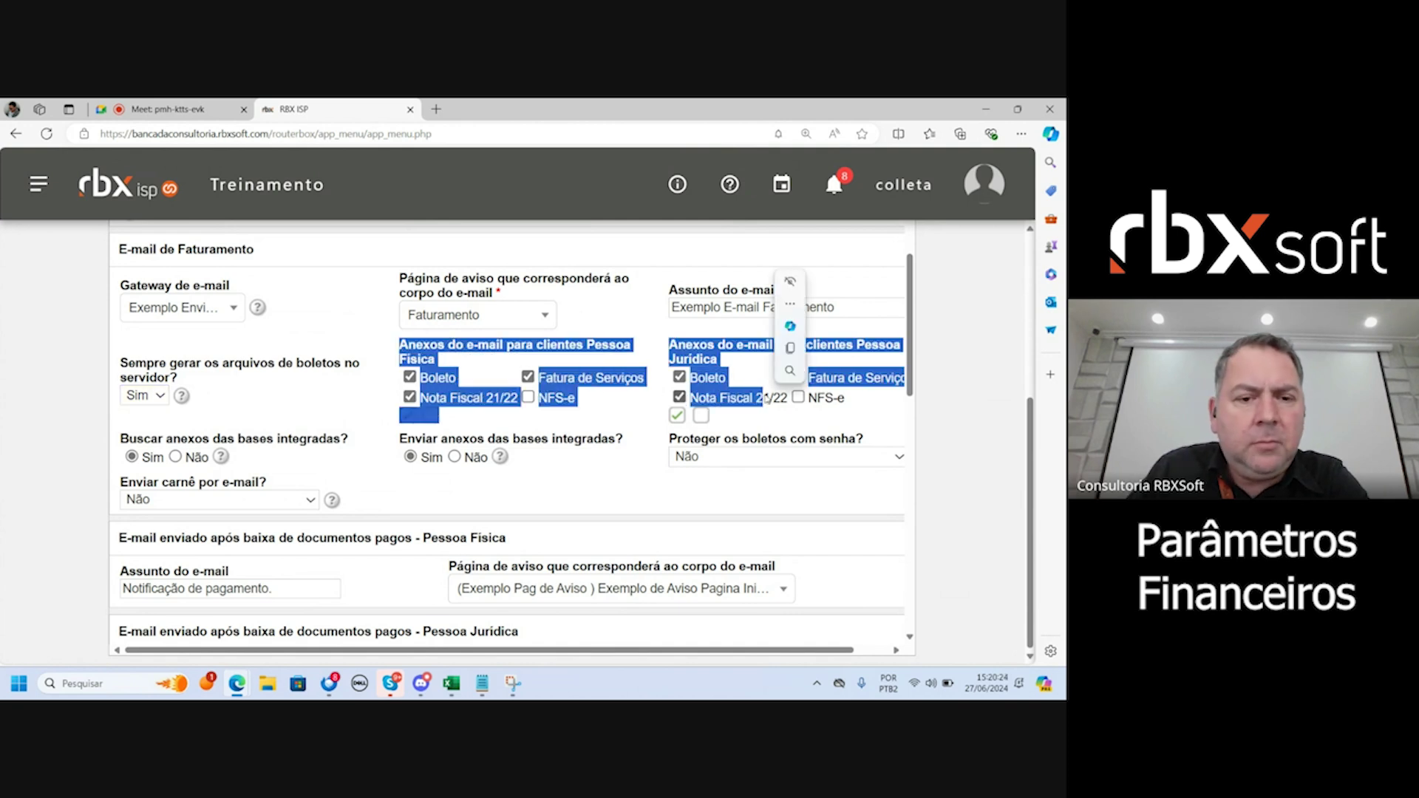
left_click(369, 404)
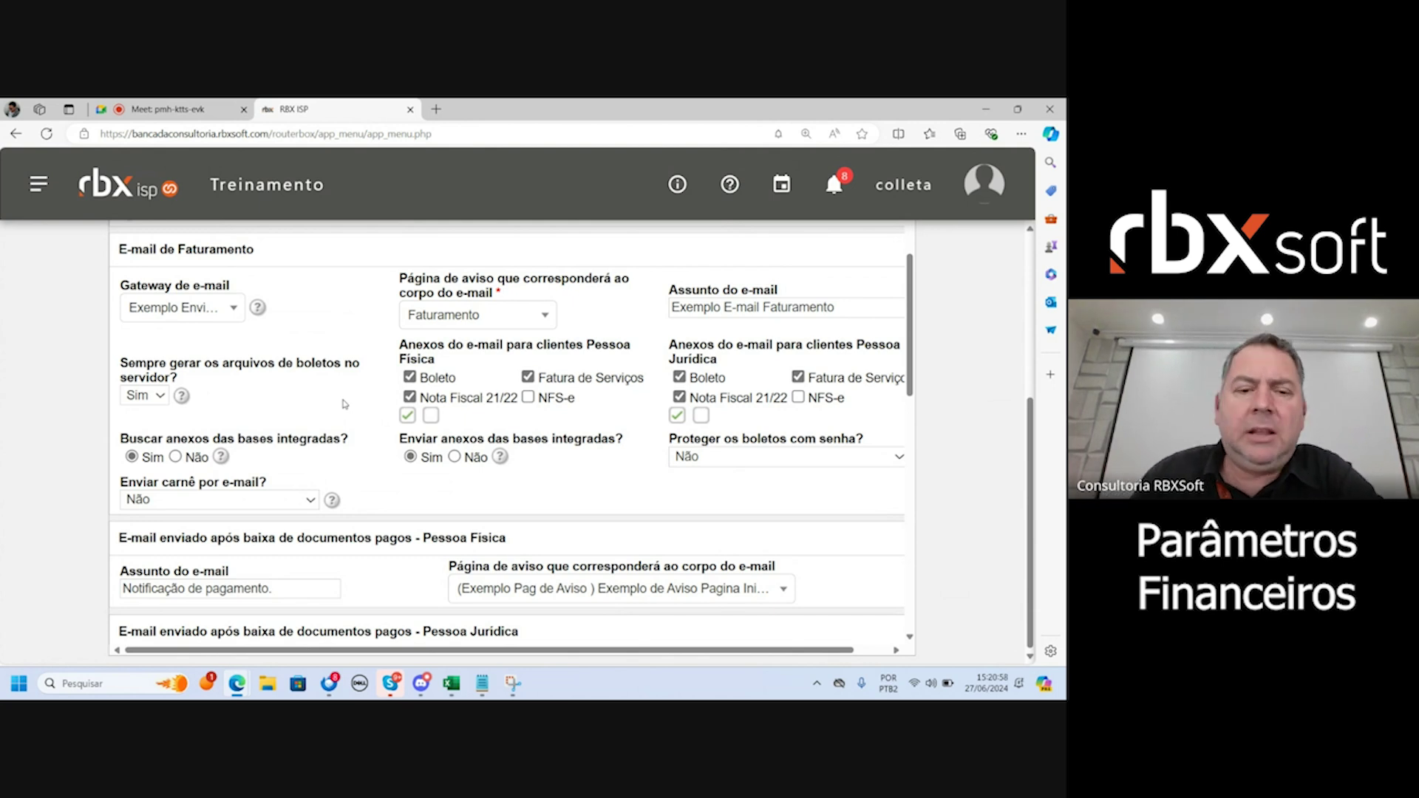
scroll(376, 473, "down", 1)
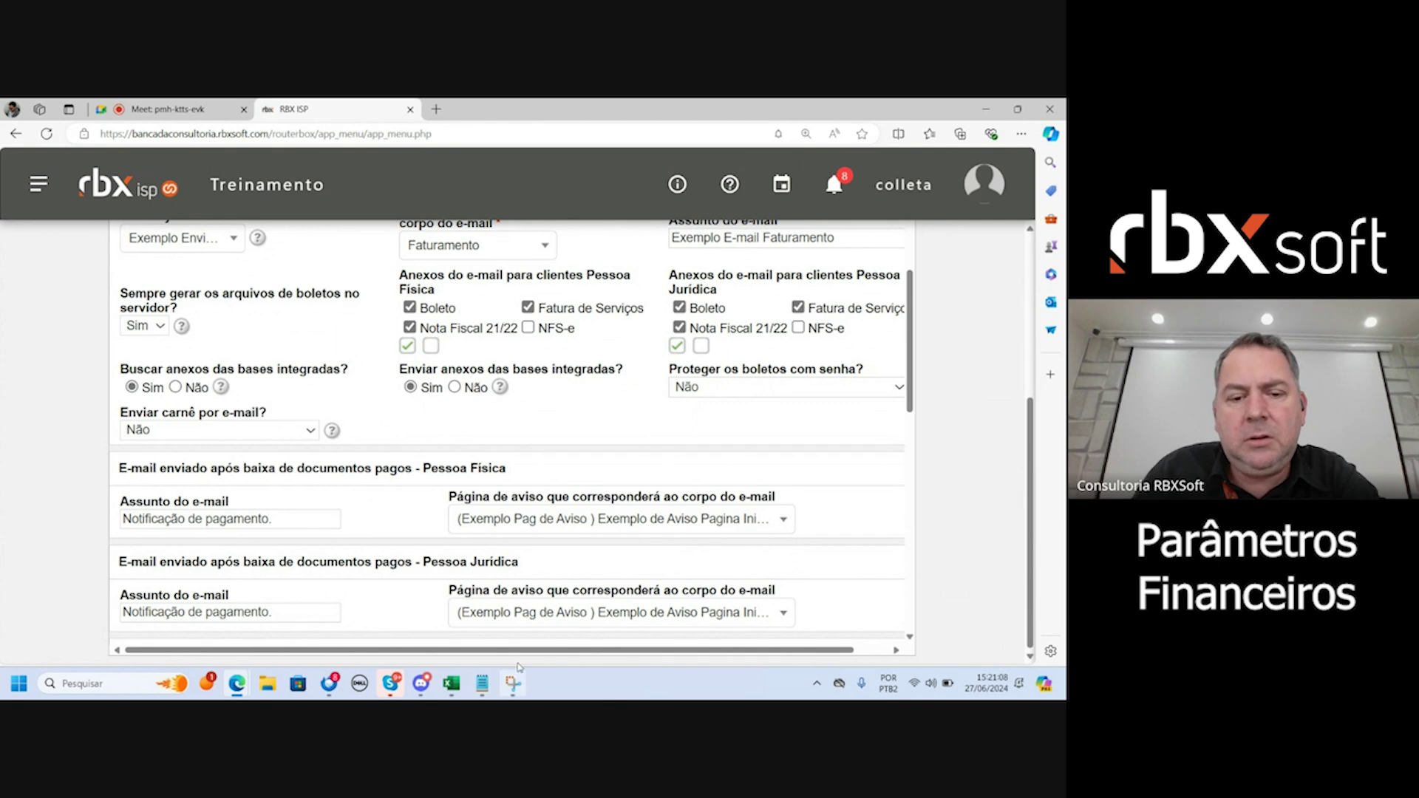
left_click_drag(519, 651, 652, 651)
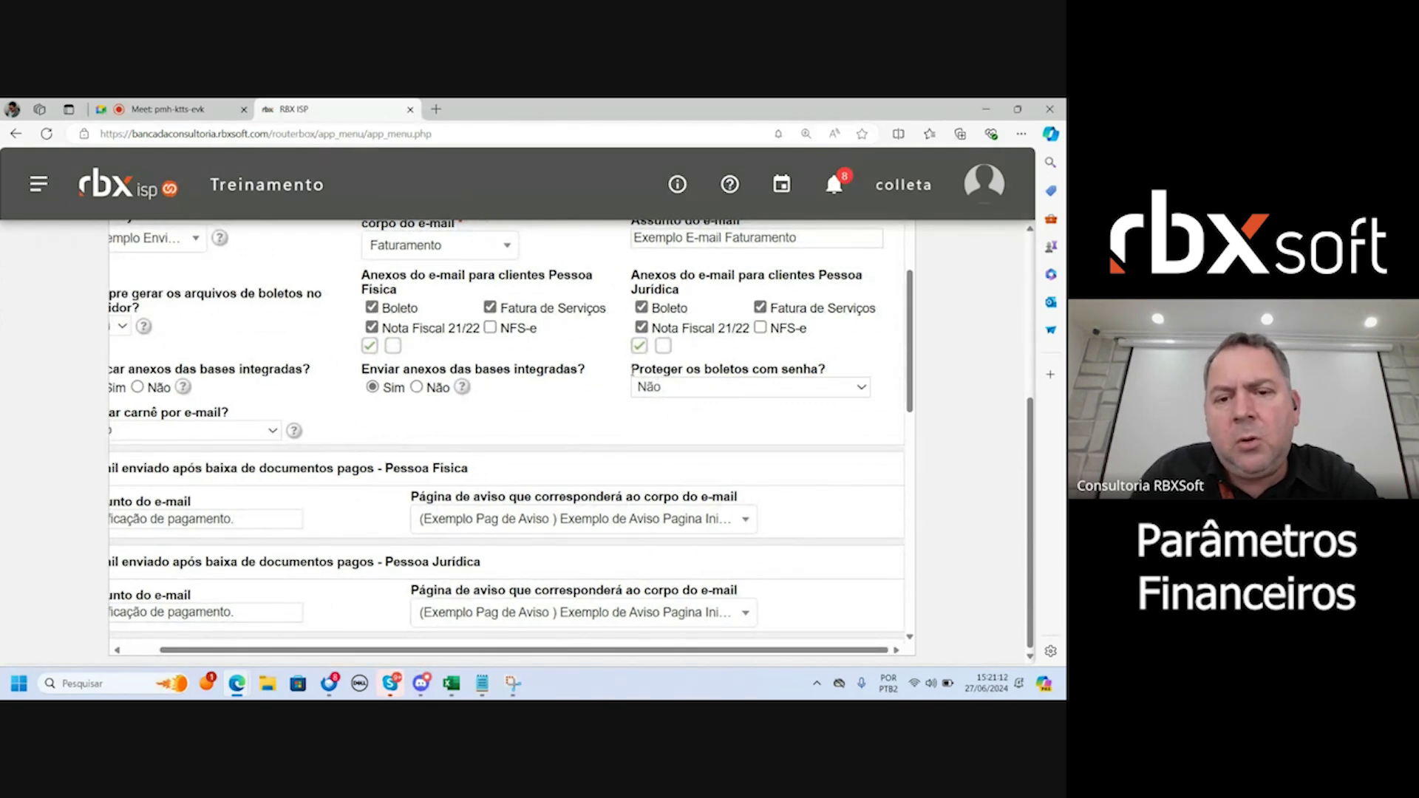
left_click_drag(633, 370, 825, 371)
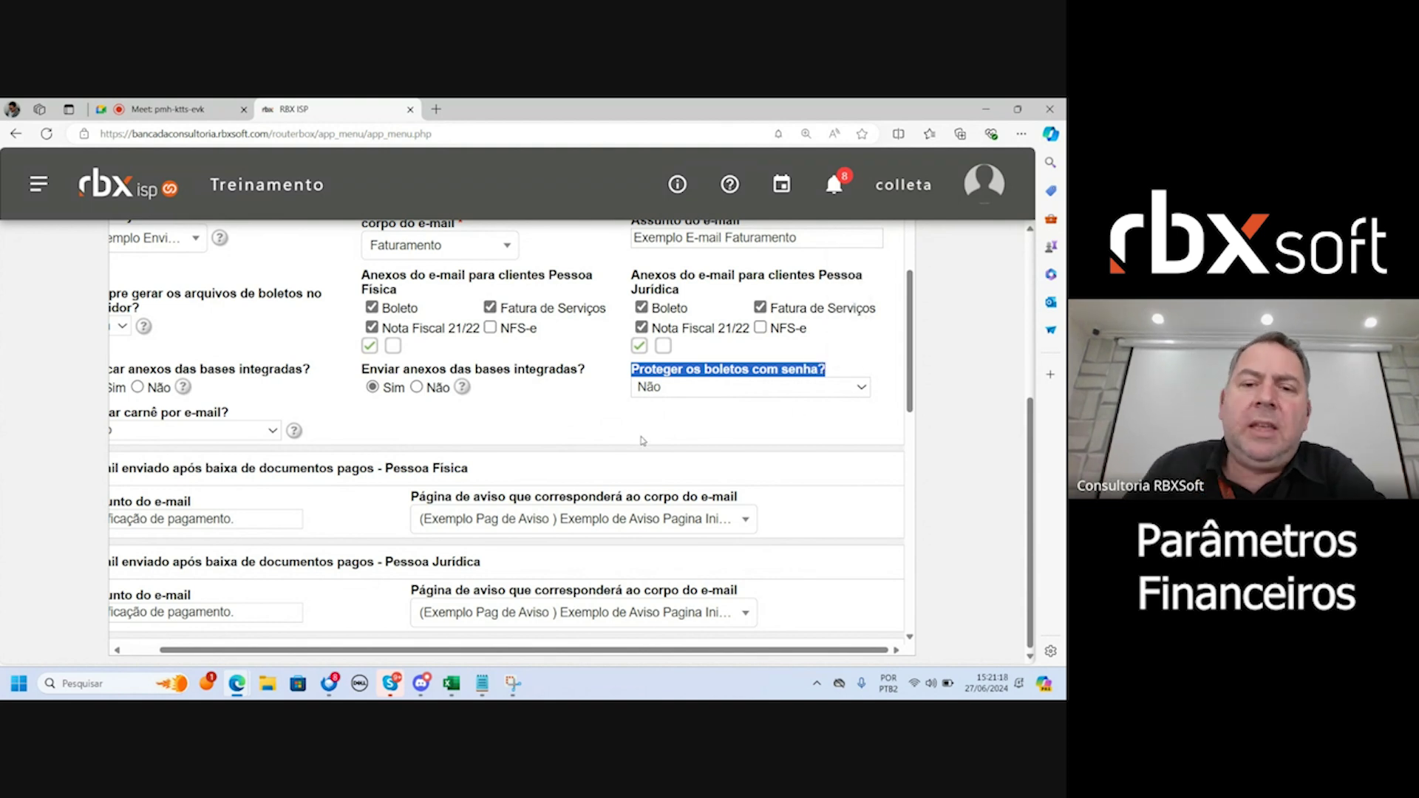
left_click(736, 389)
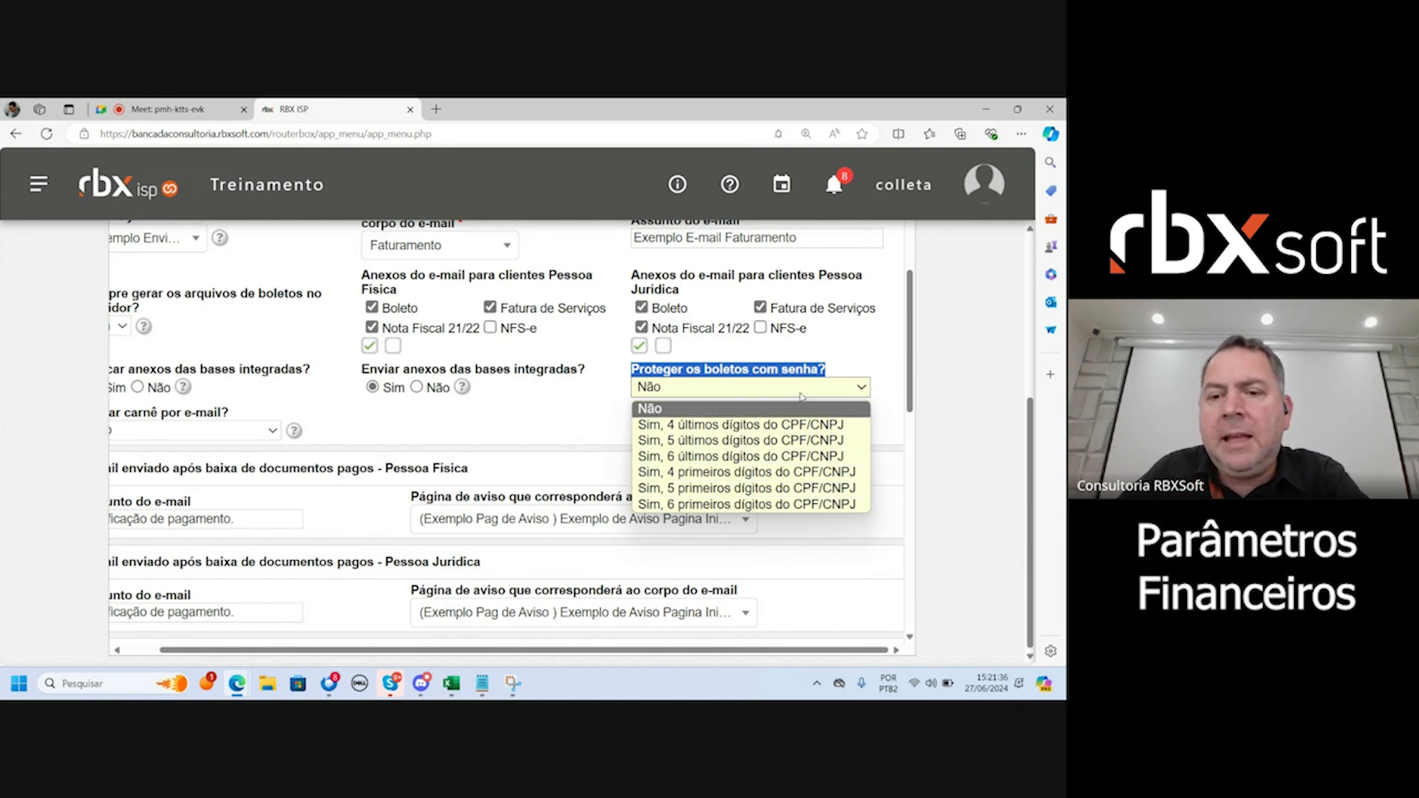
left_click(882, 344)
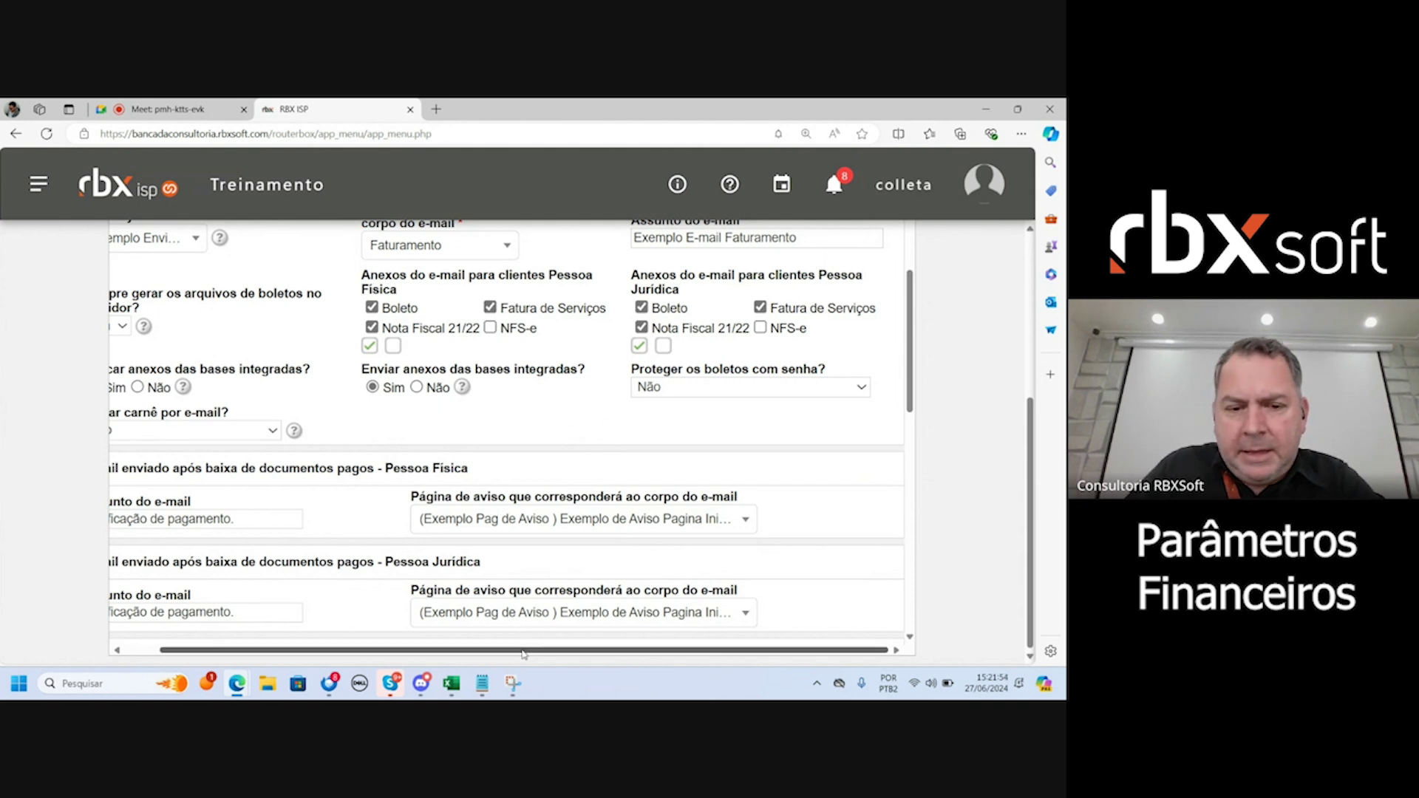
Review the settings for the e-mail sent after paid documents are settled, for Pessoa Física and Pessoa Jurídica.
left_click_drag(524, 651, 329, 652)
scroll(394, 588, "down", 2)
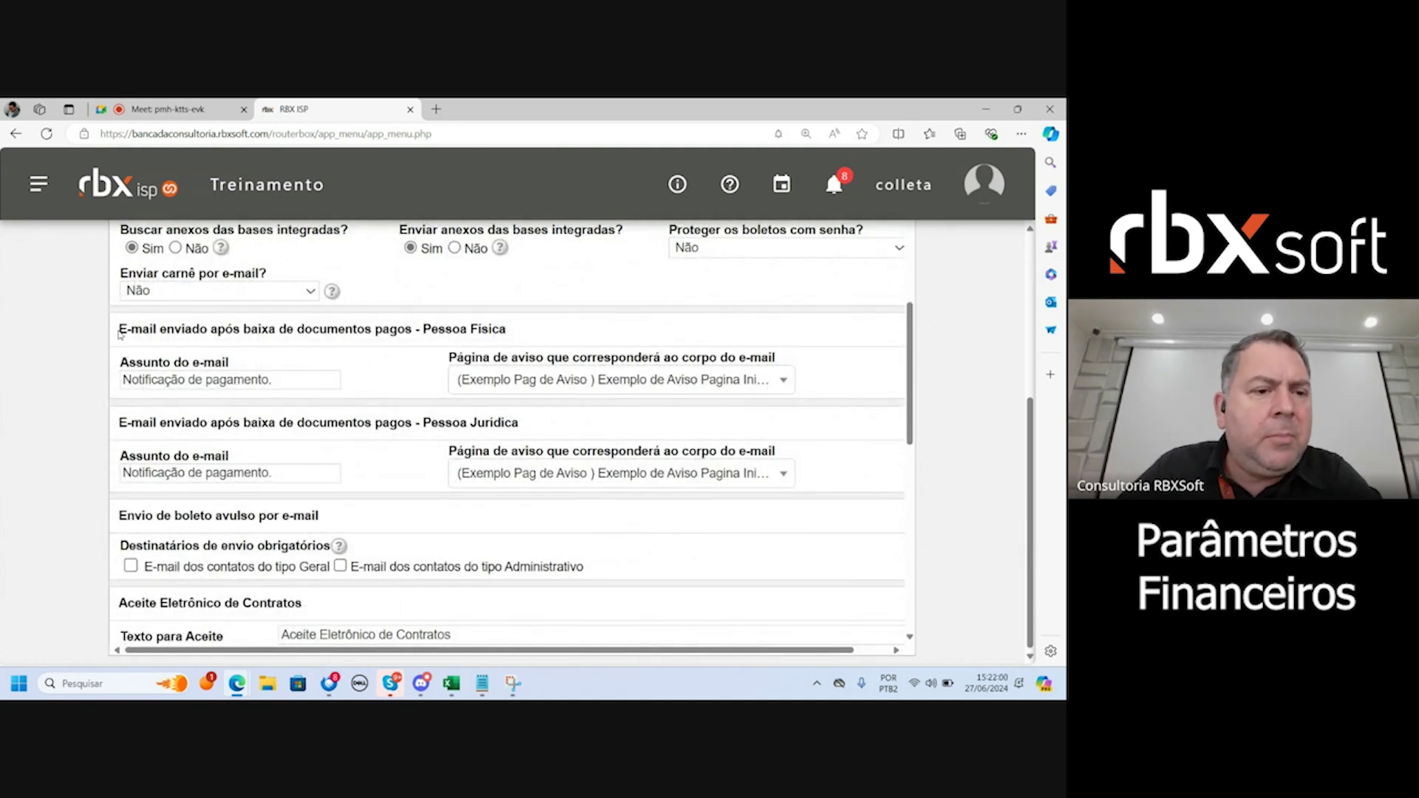
left_click_drag(118, 330, 507, 333)
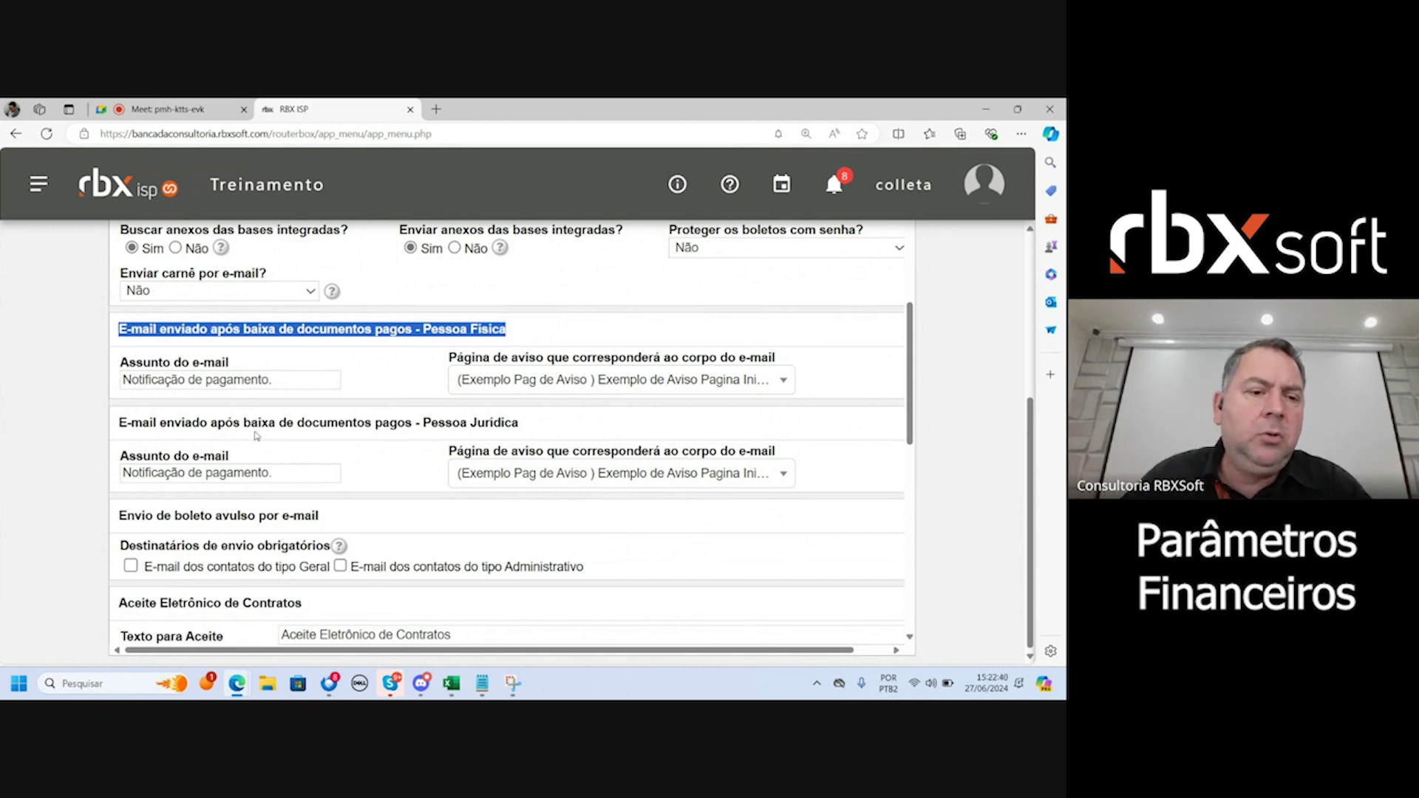
Review the standalone boleto e-mail recipients and the validation options for electronic contract acceptance.
scroll(418, 494, "down", 3)
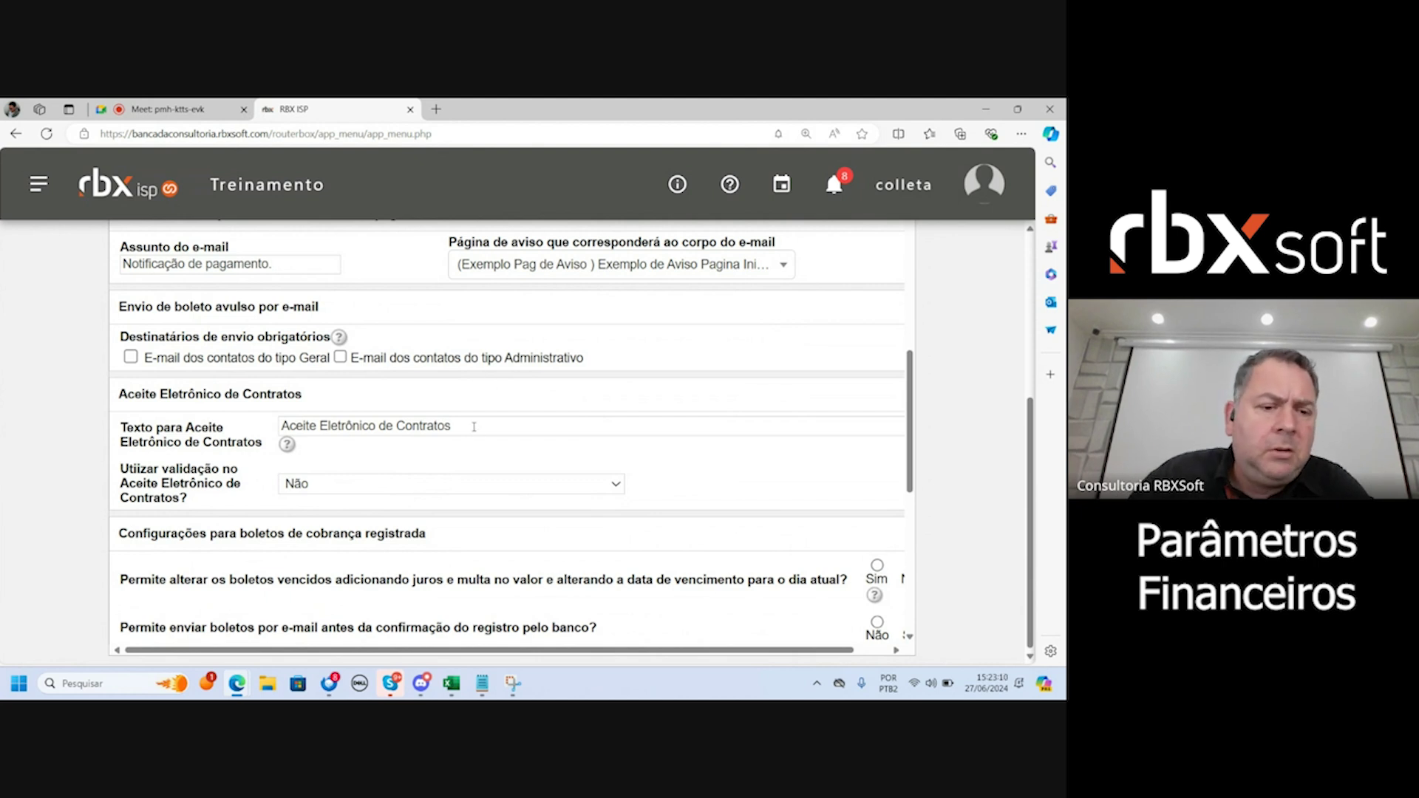
scroll(490, 392, "down", 1)
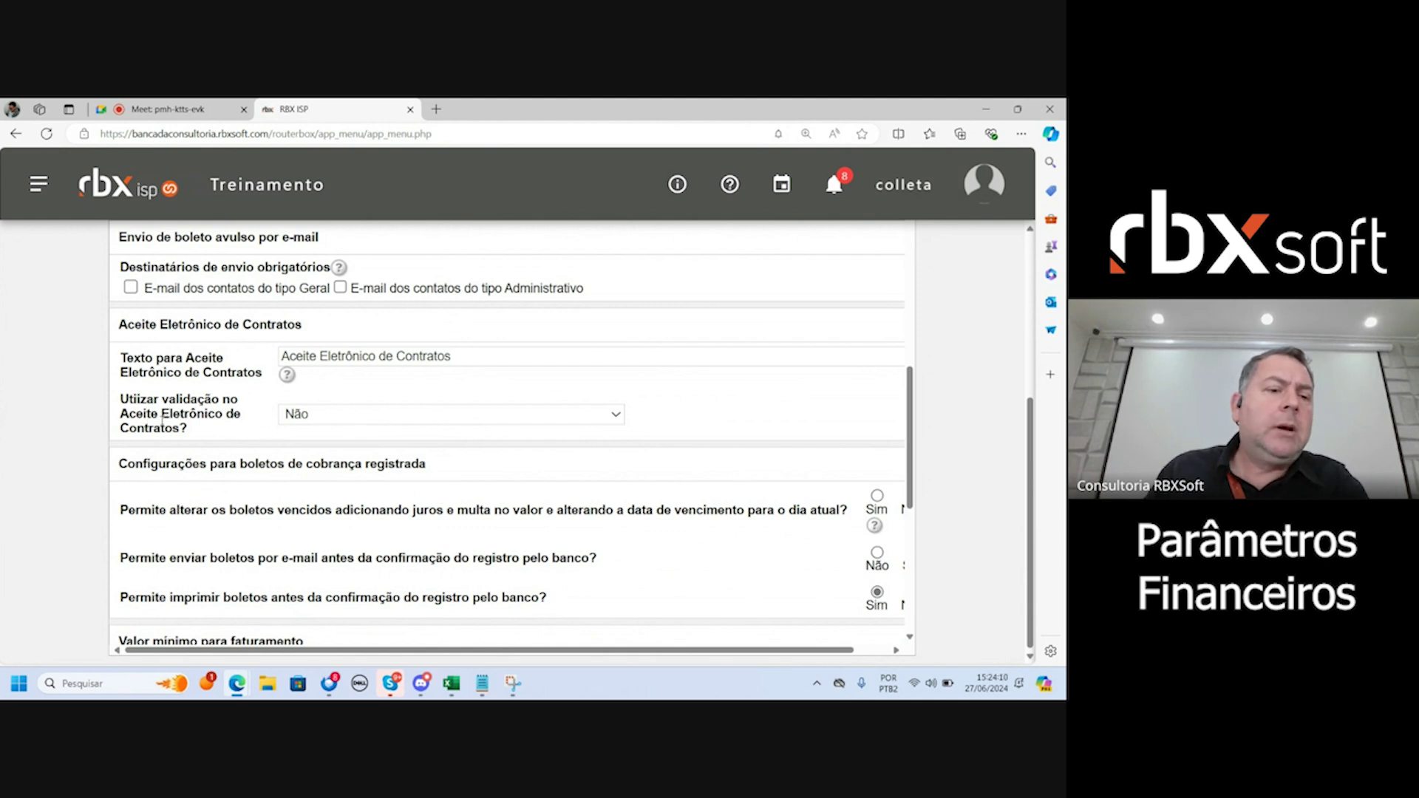
left_click(512, 418)
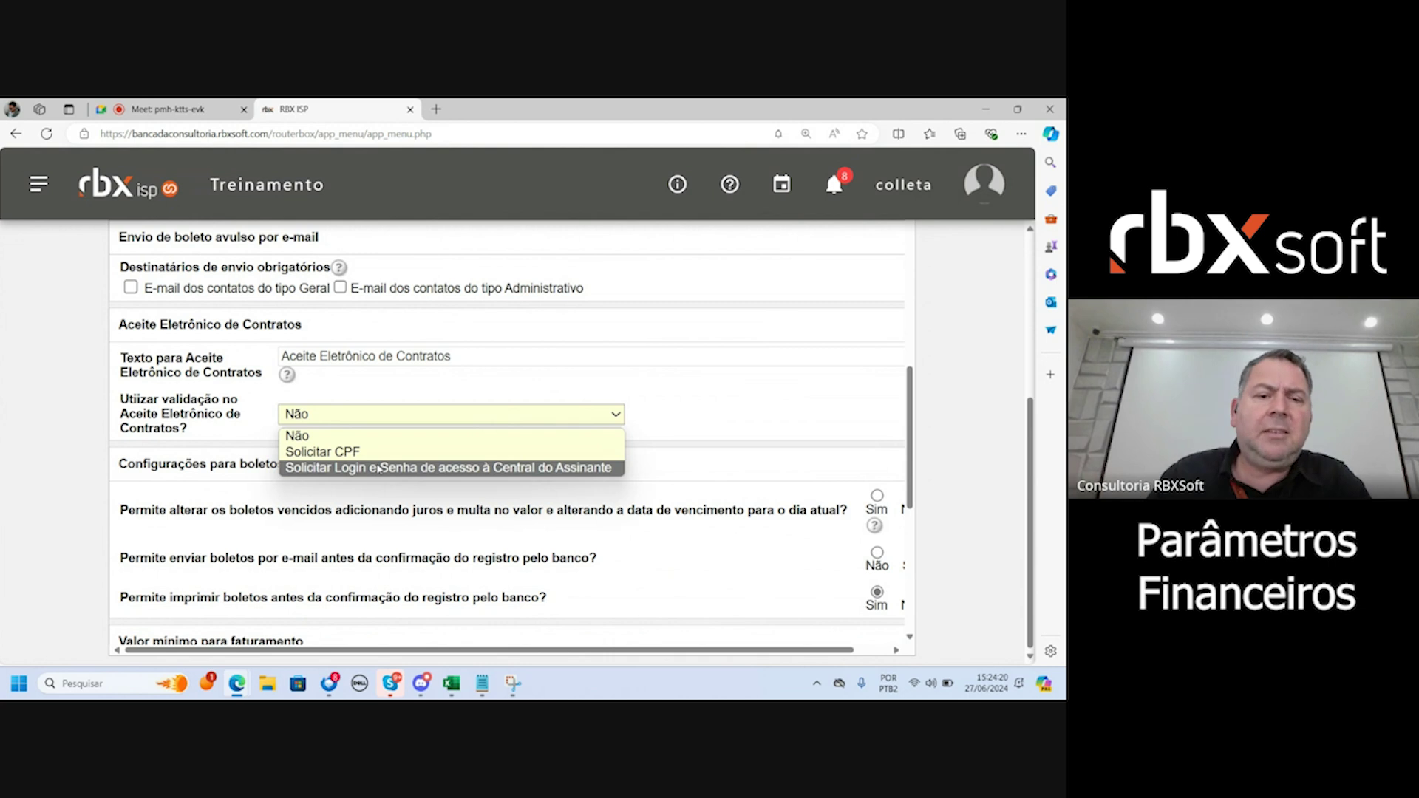
left_click(457, 387)
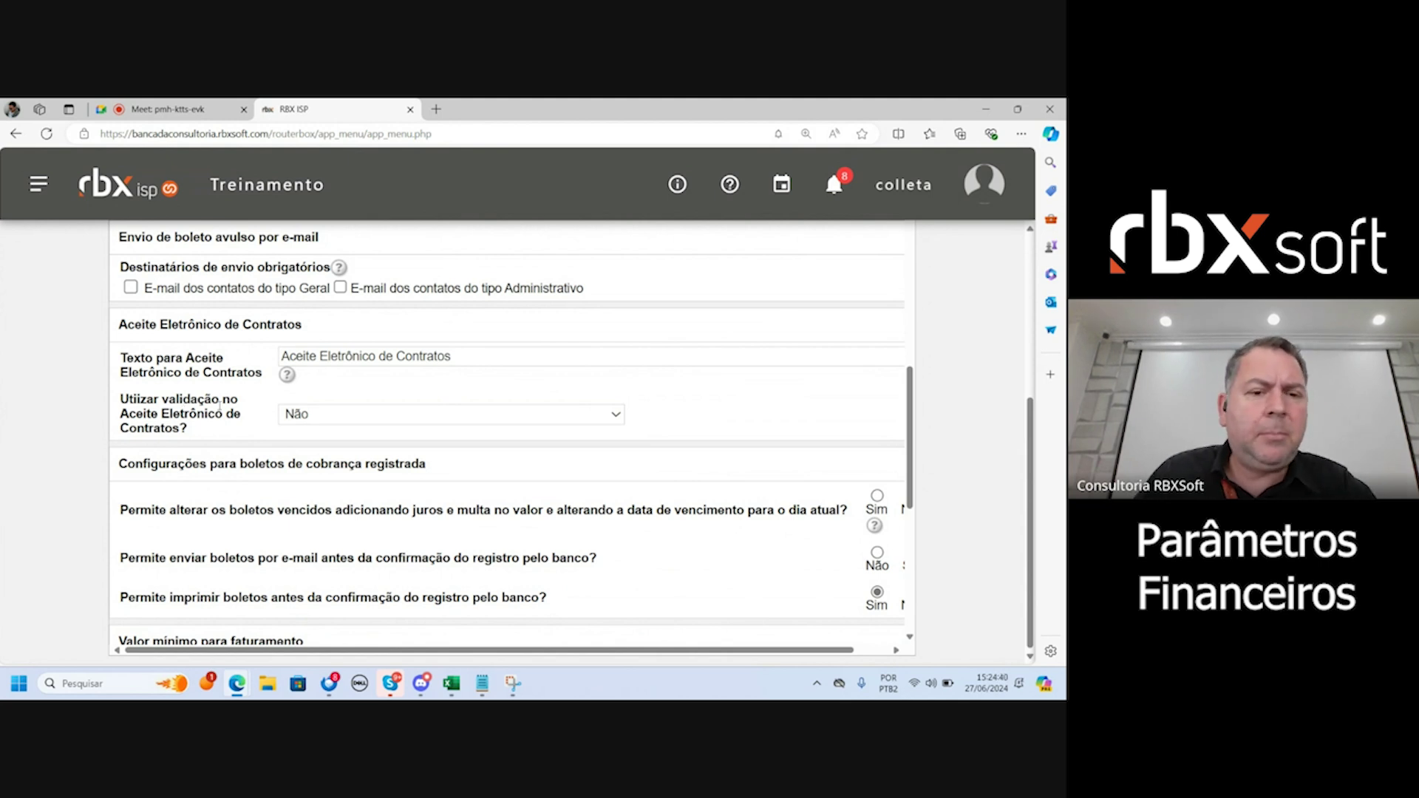
Examine the registered collection boleto settings for changing overdue boletos and for e-mailing or printing before bank confirmation.
scroll(448, 451, "down", 2)
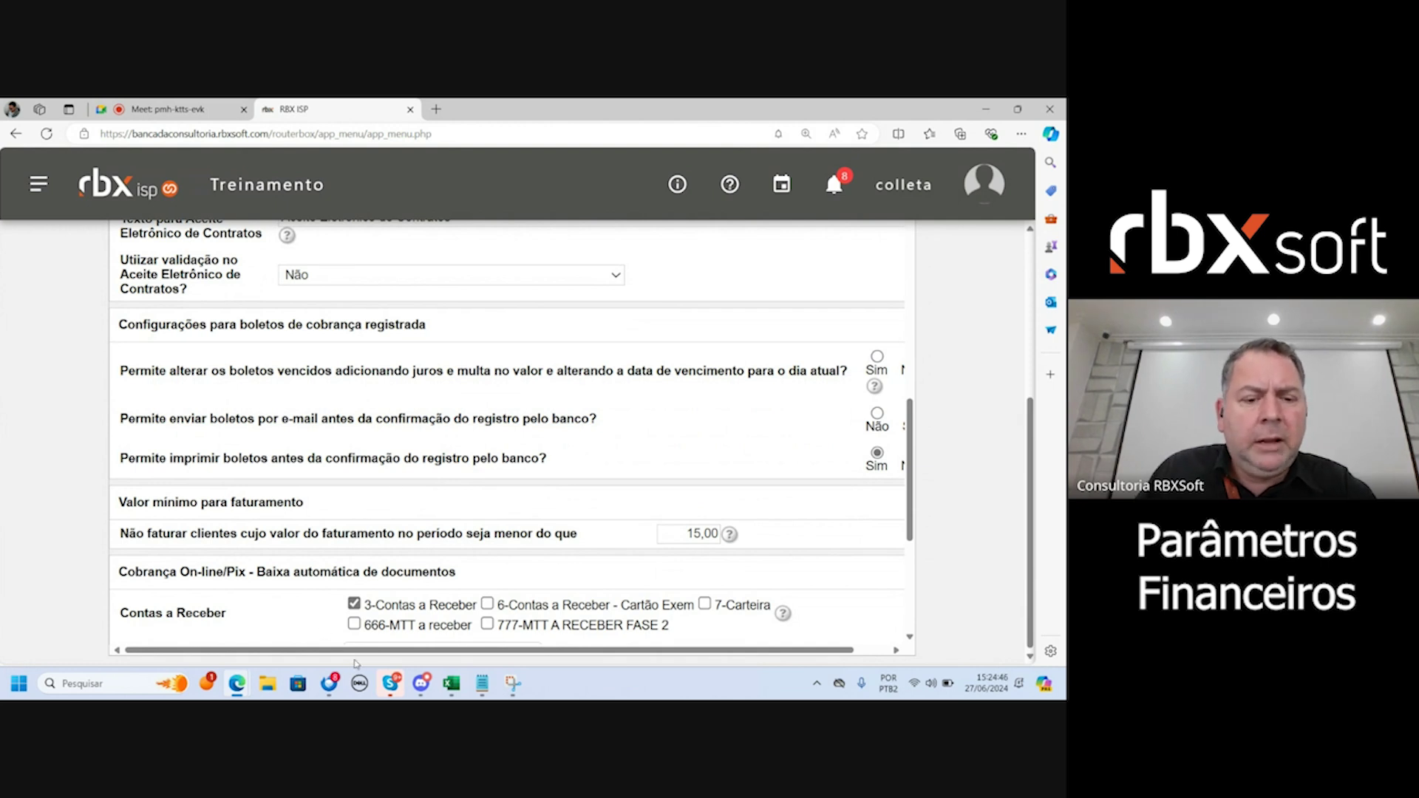
left_click_drag(361, 655, 281, 656)
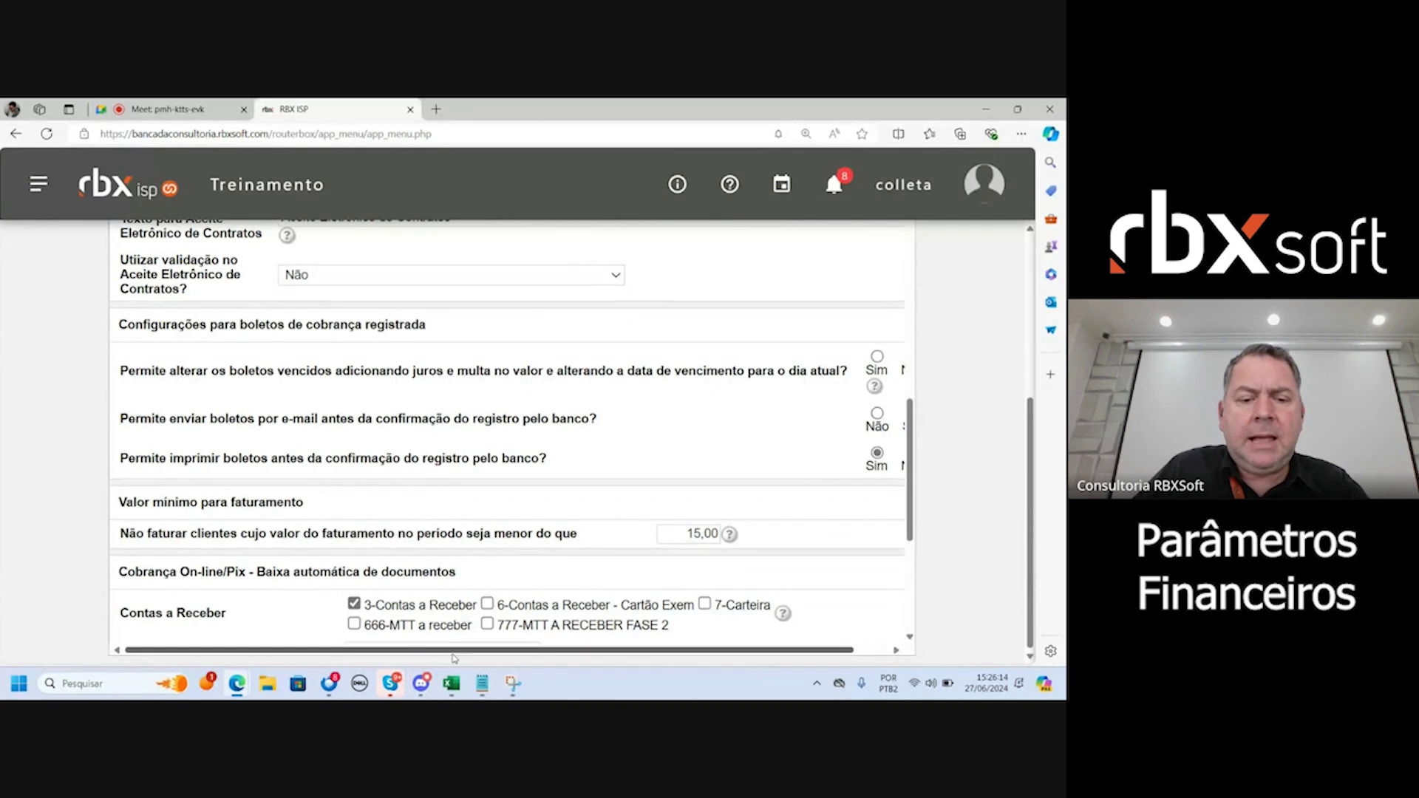
left_click_drag(455, 656, 594, 656)
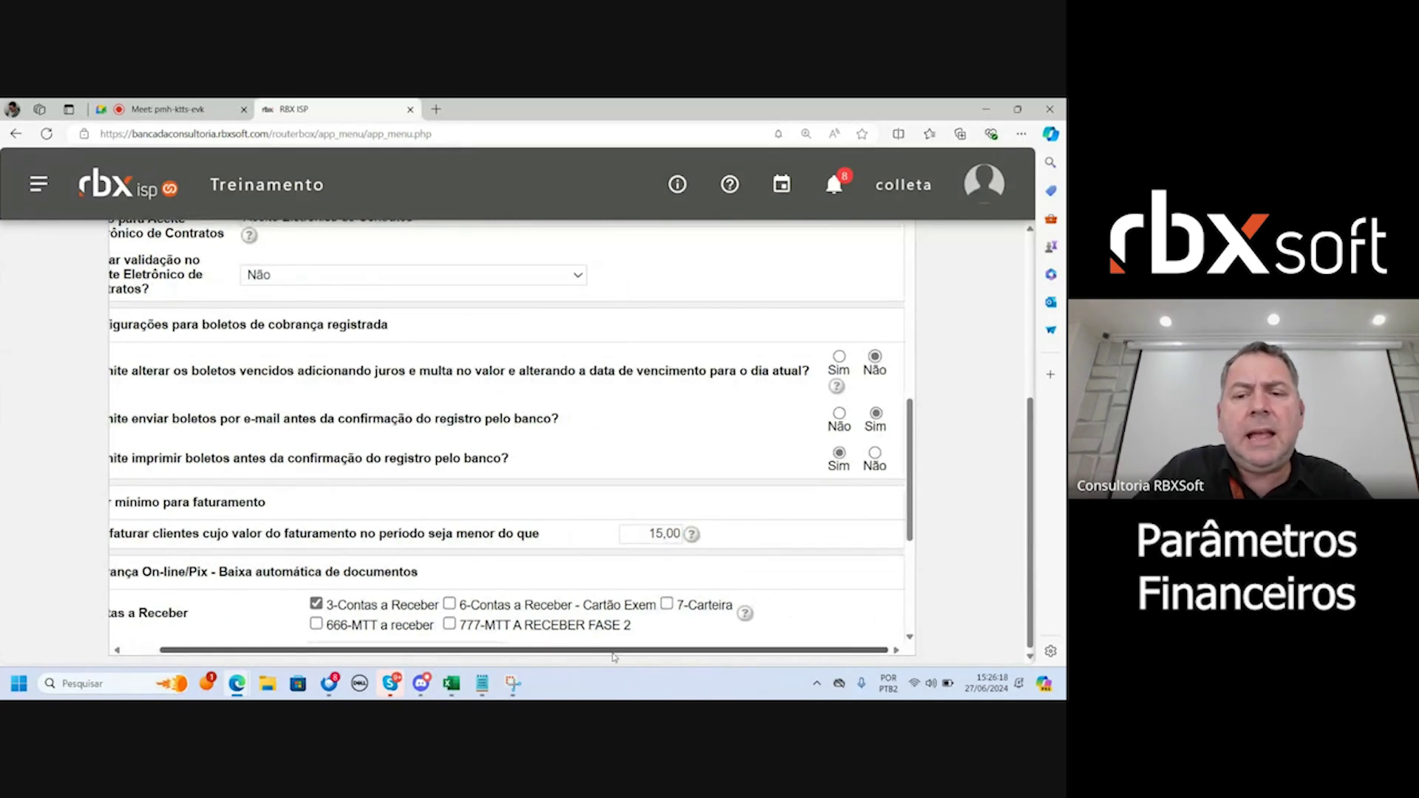
left_click_drag(523, 650, 348, 639)
Review the minimum billing value, the On-line/Pix automatic settlement settings and the users notified of document events.
scroll(419, 608, "down", 2)
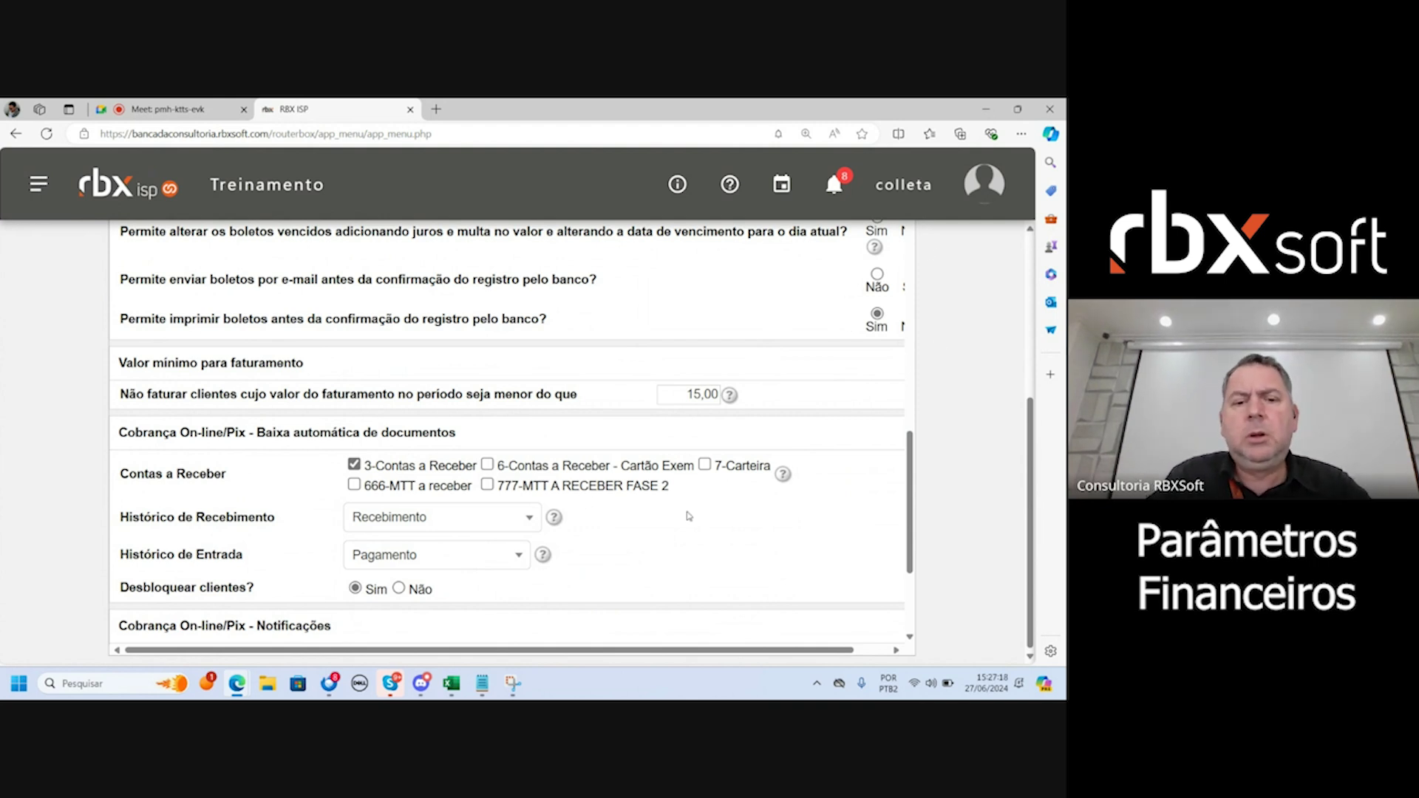
scroll(689, 516, "down", 1)
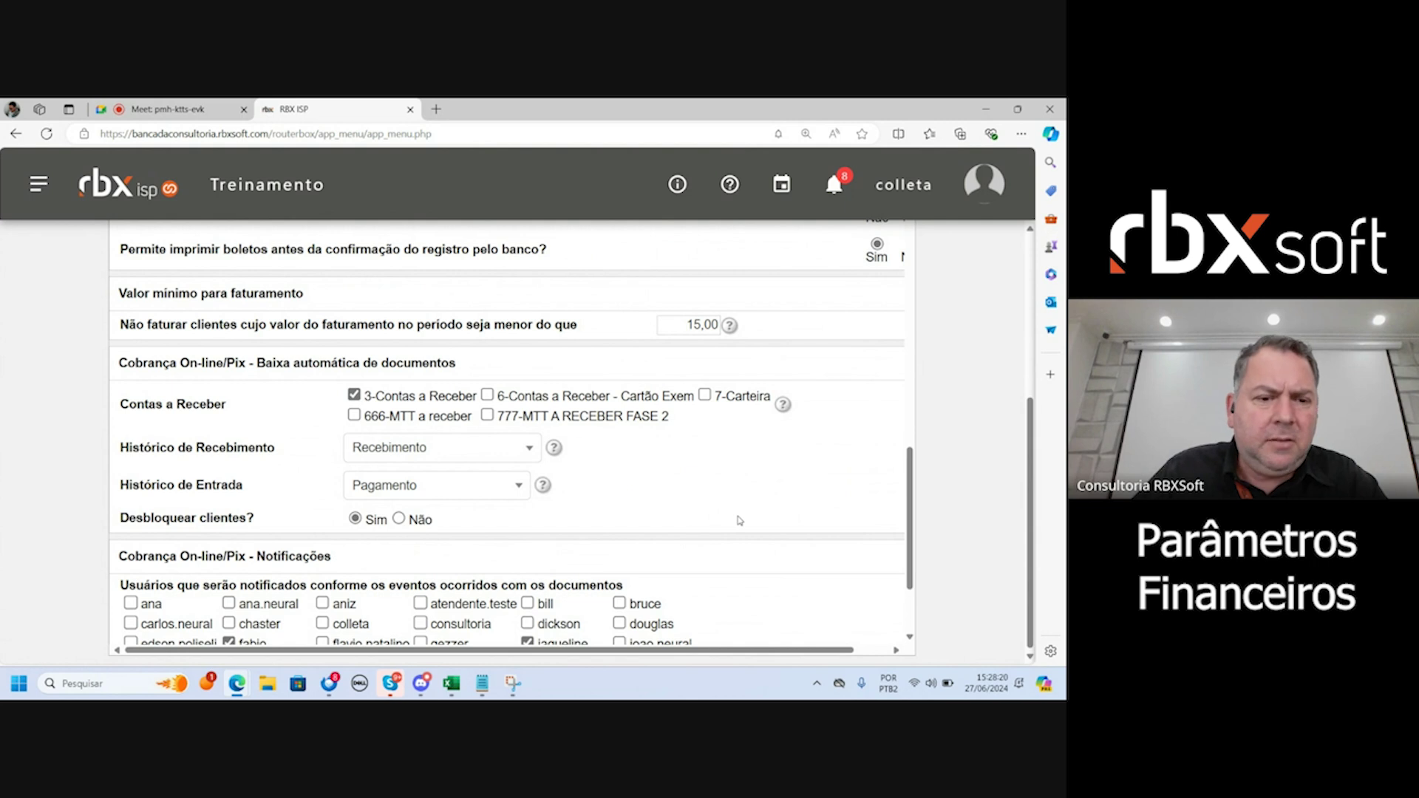
scroll(740, 520, "down", 3)
scroll(740, 520, "up", 3)
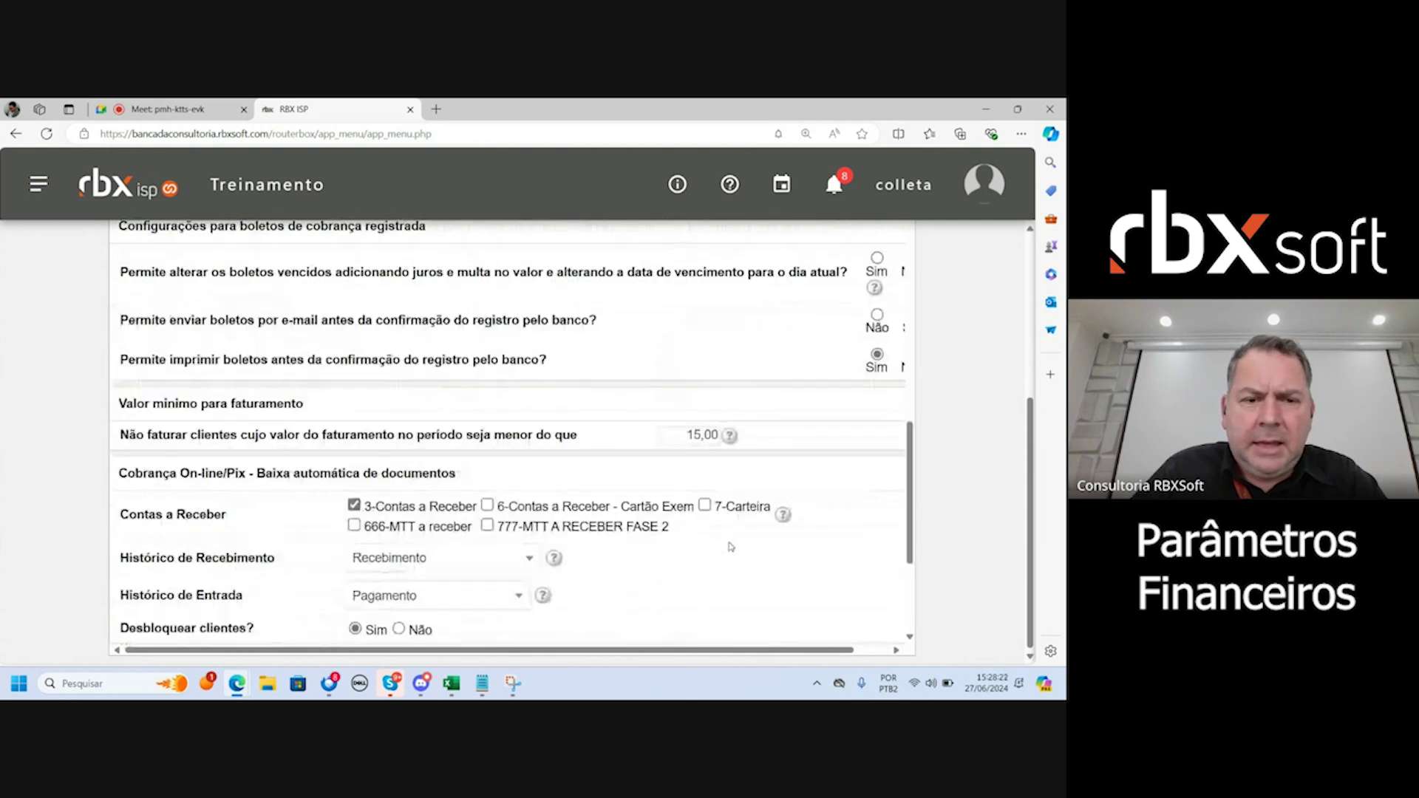
scroll(716, 602, "up", 2)
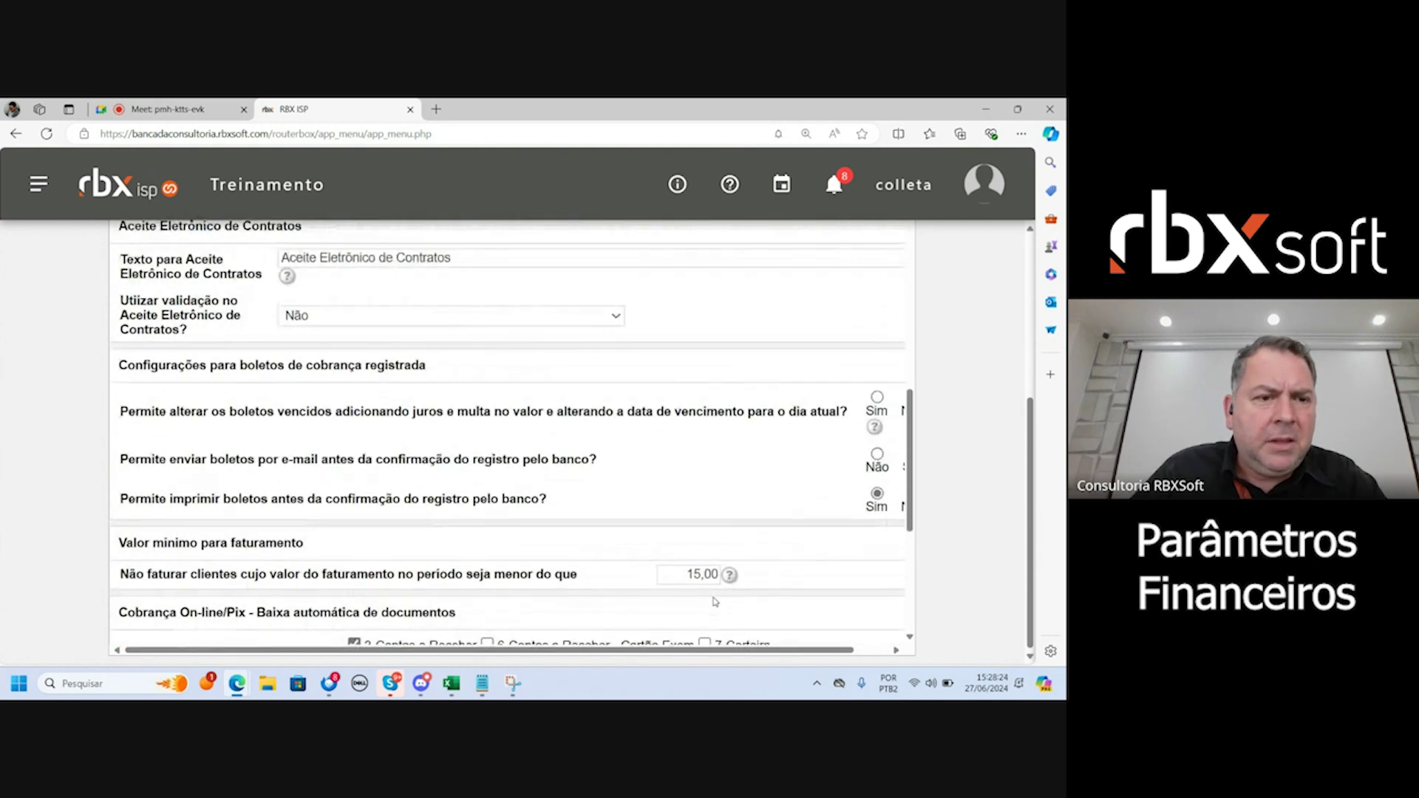
scroll(716, 602, "down", 5)
scroll(716, 602, "down", 3)
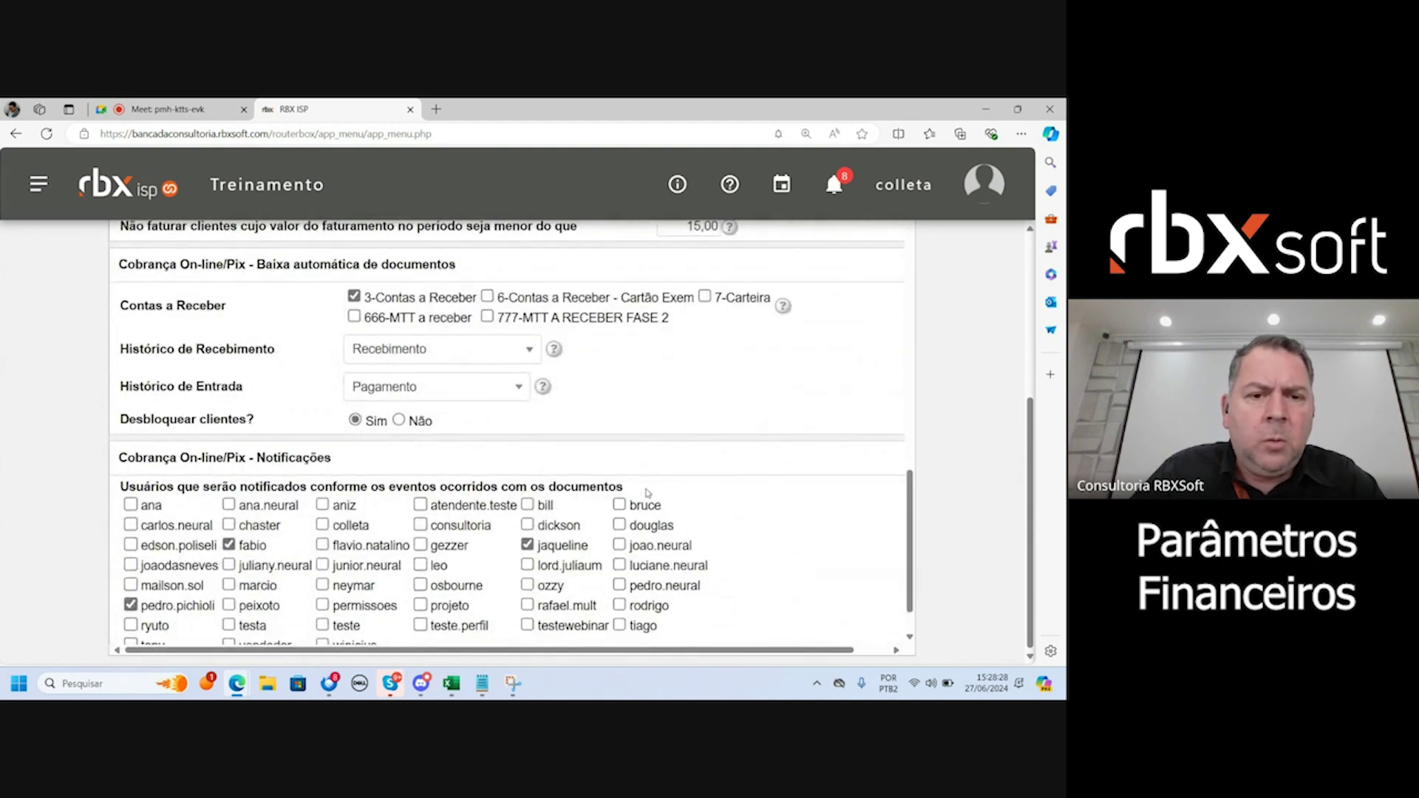
scroll(663, 462, "up", 4)
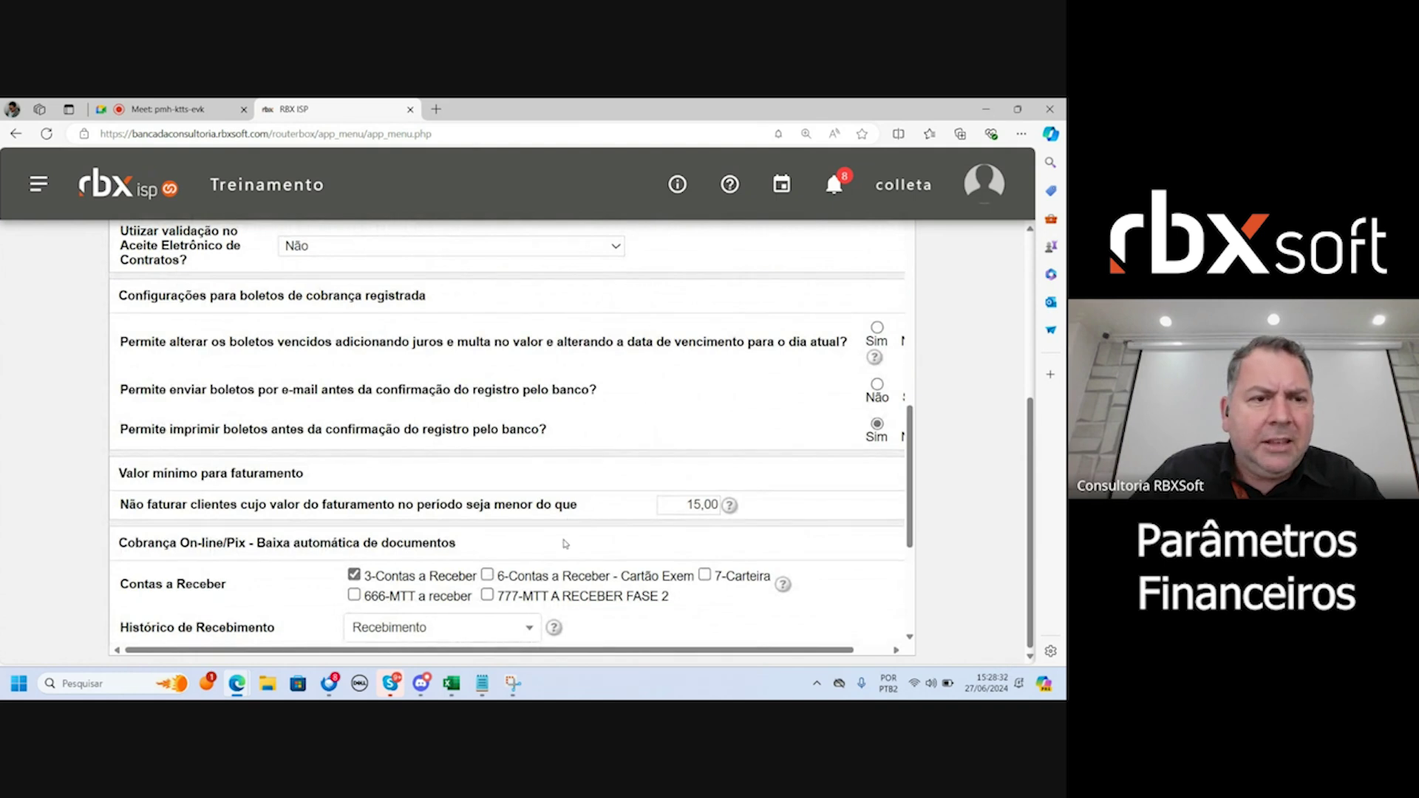
Recheck the general parameters from electronic contract acceptance to the Cobrança On-line/Pix notifications, then return to the beginning of the form.
scroll(566, 545, "up", 4)
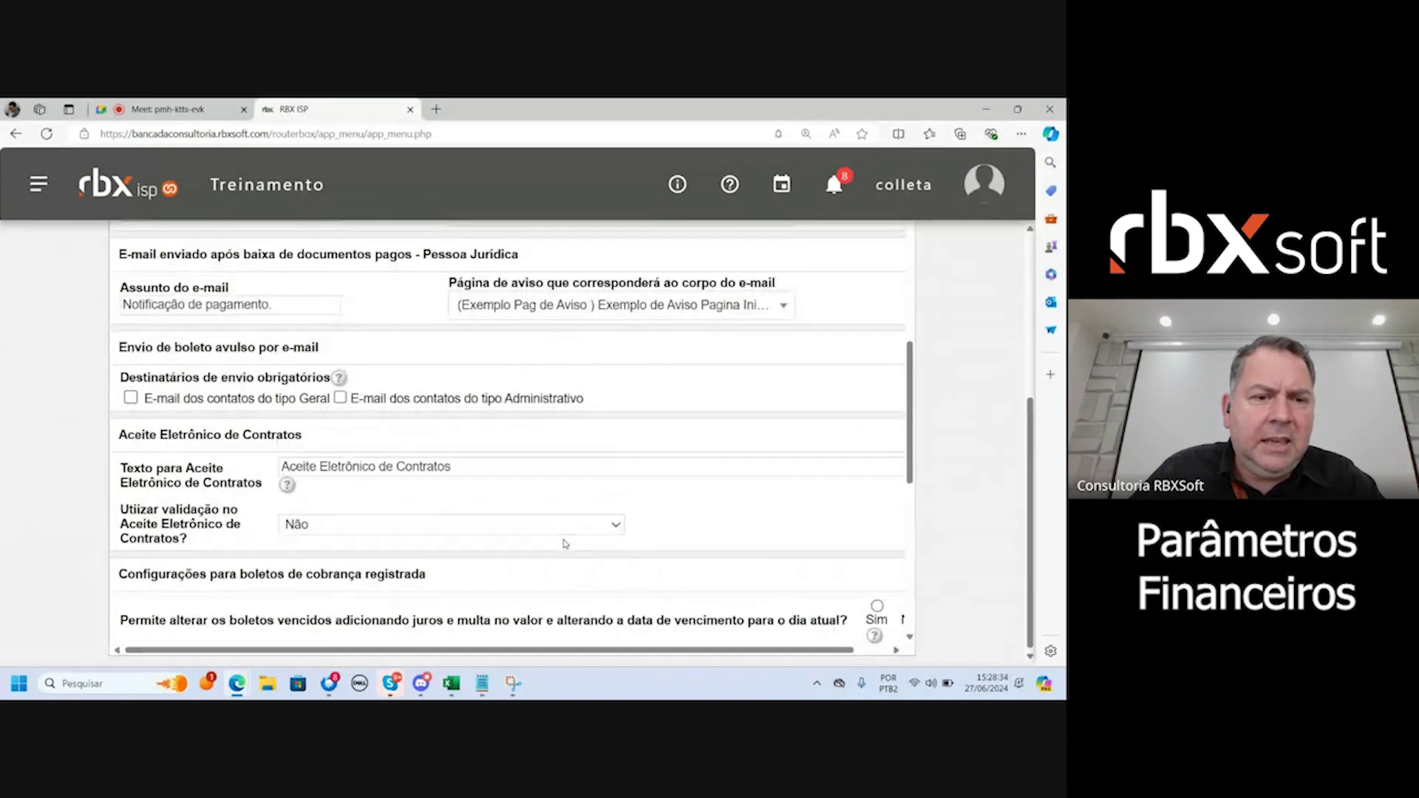
scroll(564, 544, "down", 9)
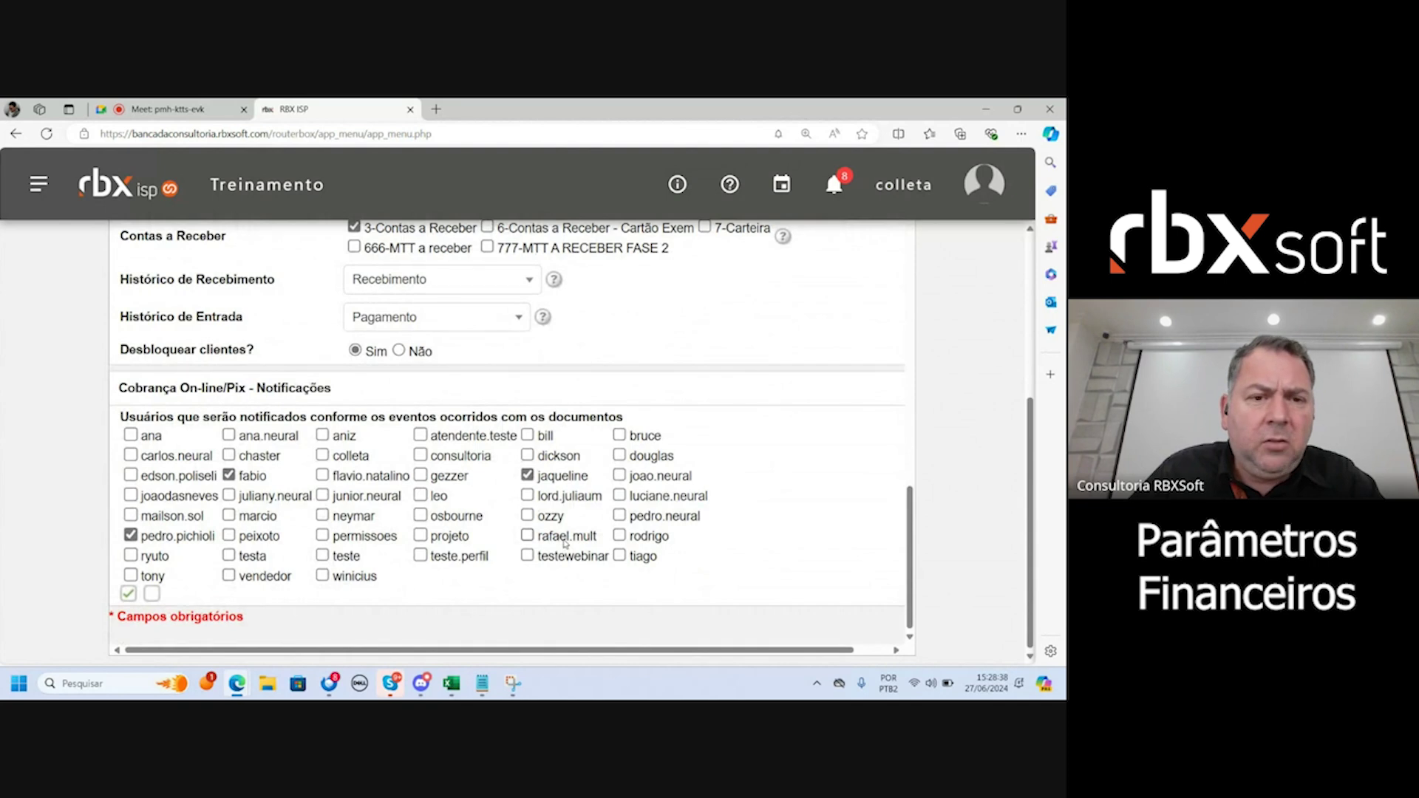
scroll(566, 545, "up", 1)
scroll(565, 545, "down", 1)
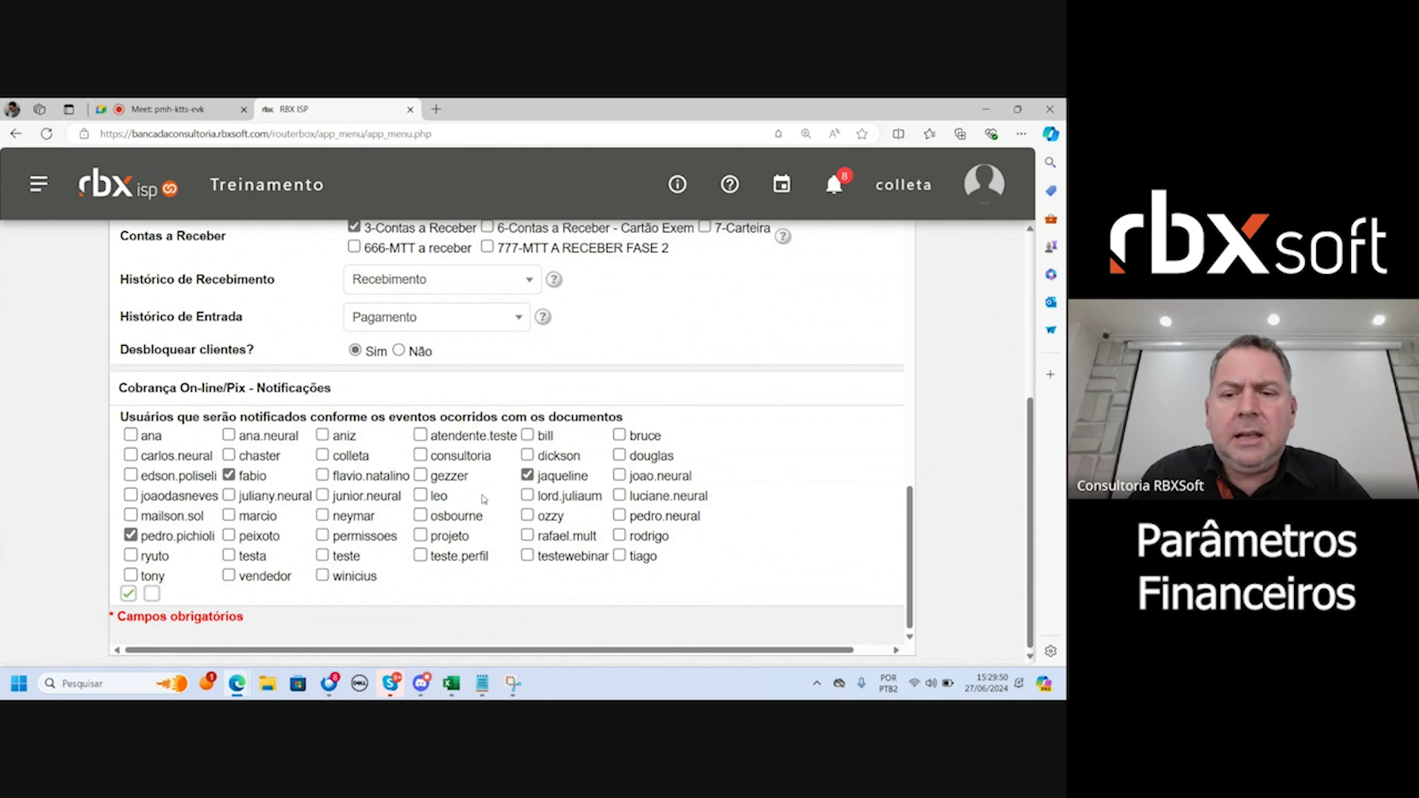
scroll(708, 511, "up", 2)
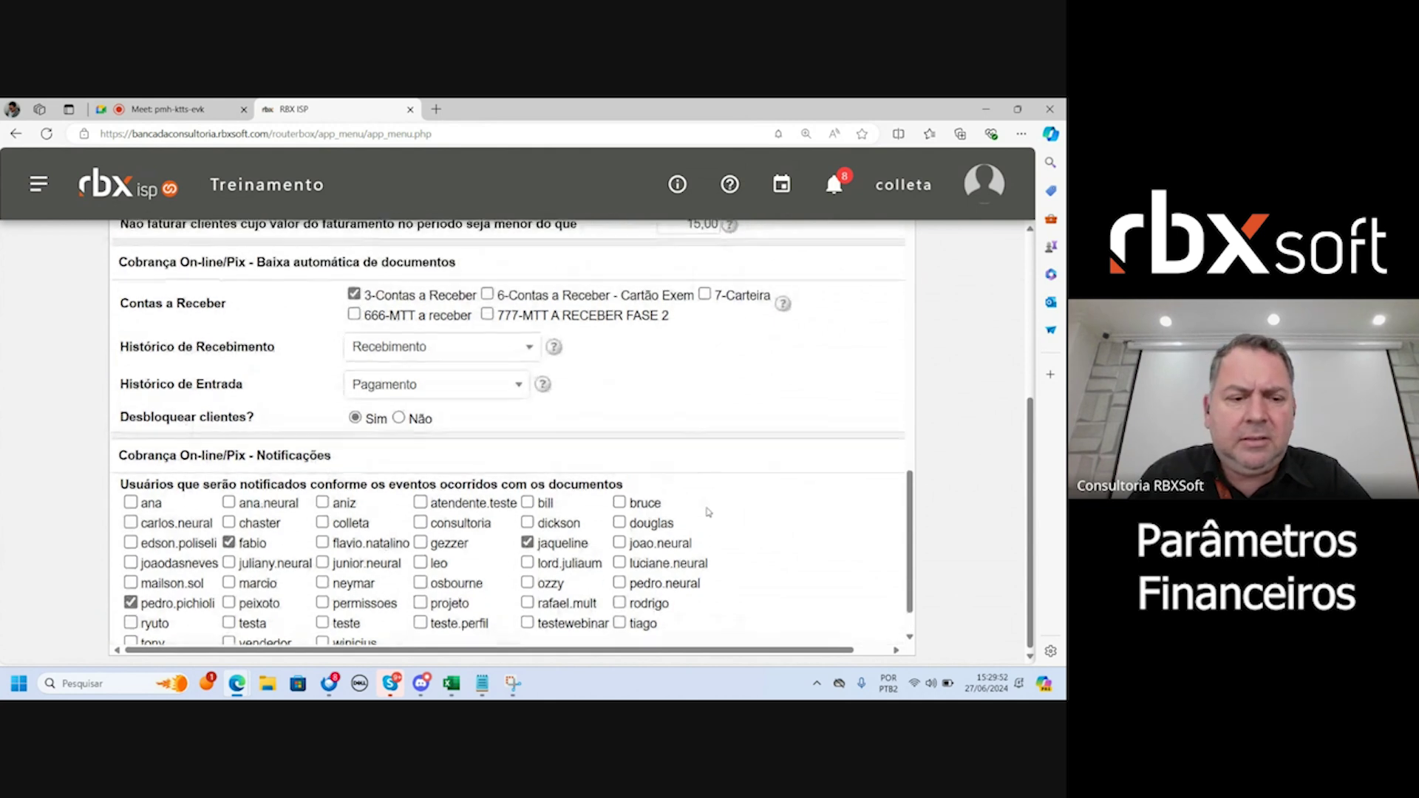
scroll(709, 511, "down", 2)
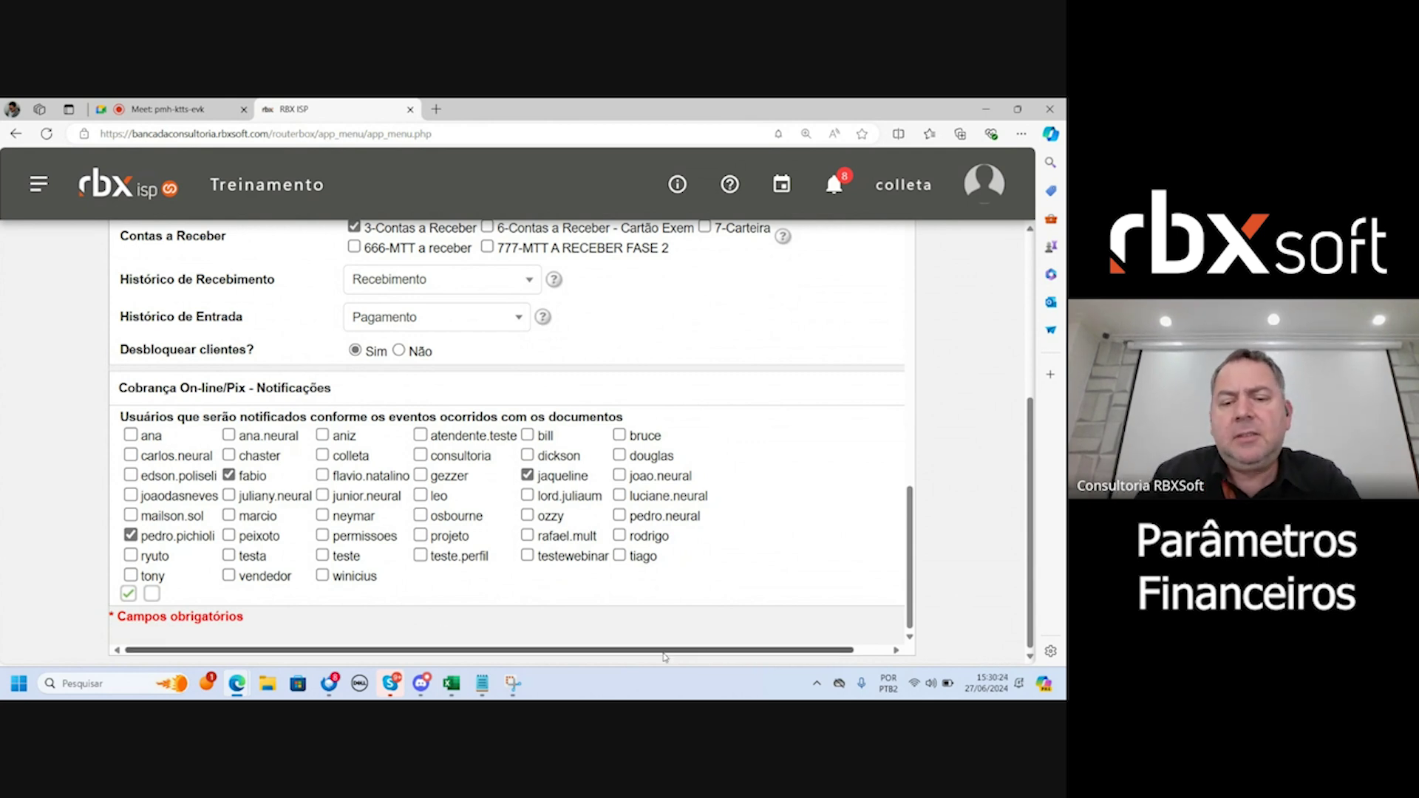
left_click_drag(663, 653, 513, 649)
scroll(524, 645, "up", 15)
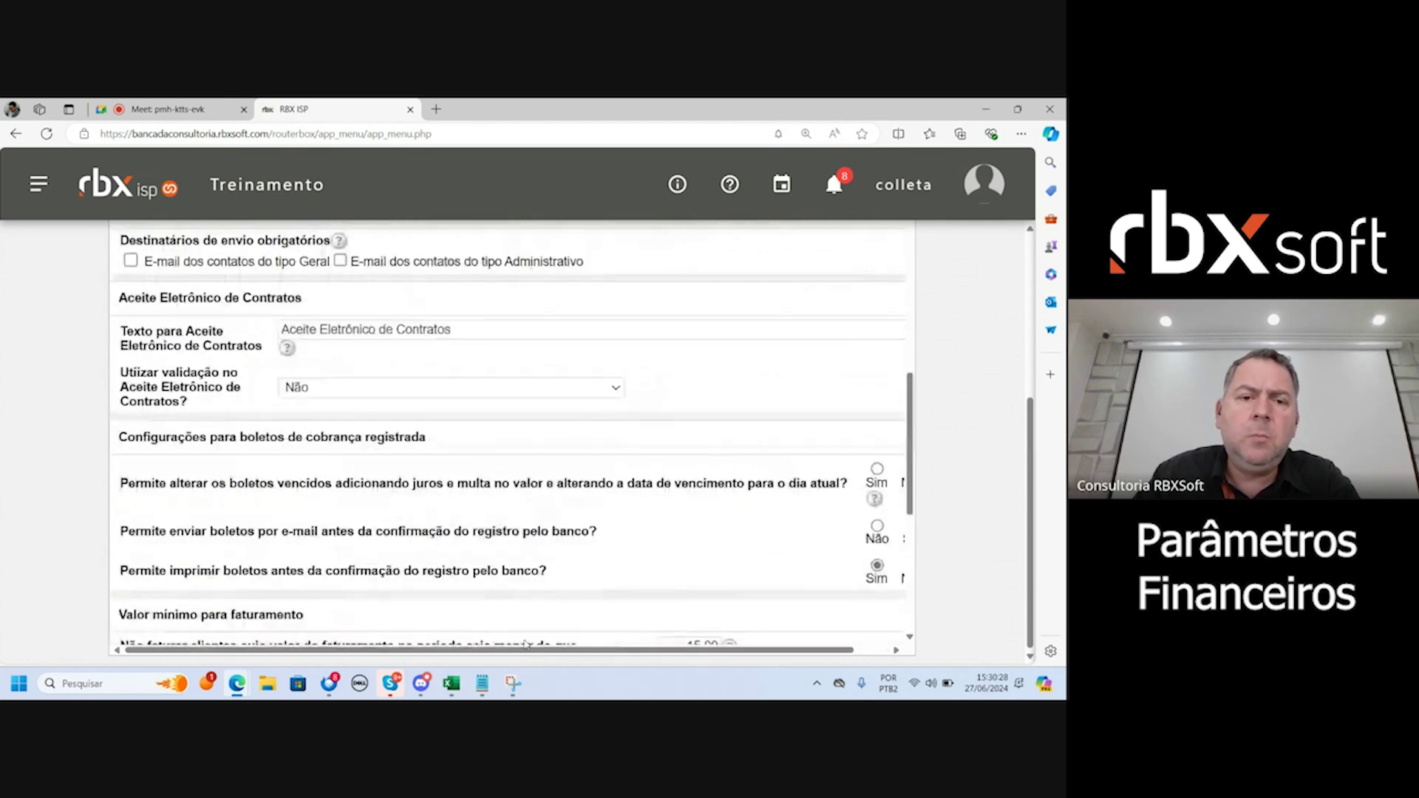
scroll(525, 644, "up", 5)
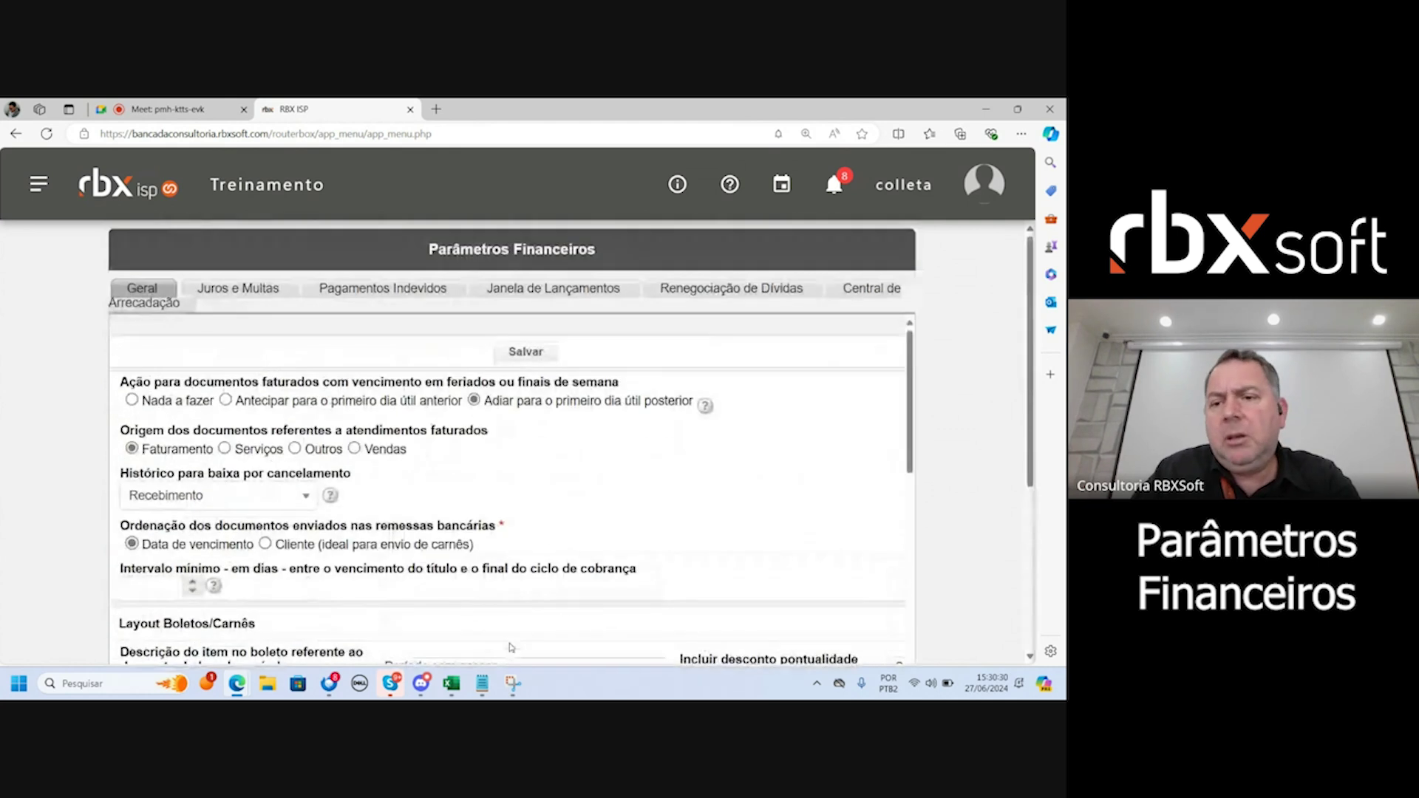
Reduce the browser page zoom to 100%.
mouse_move(236, 683)
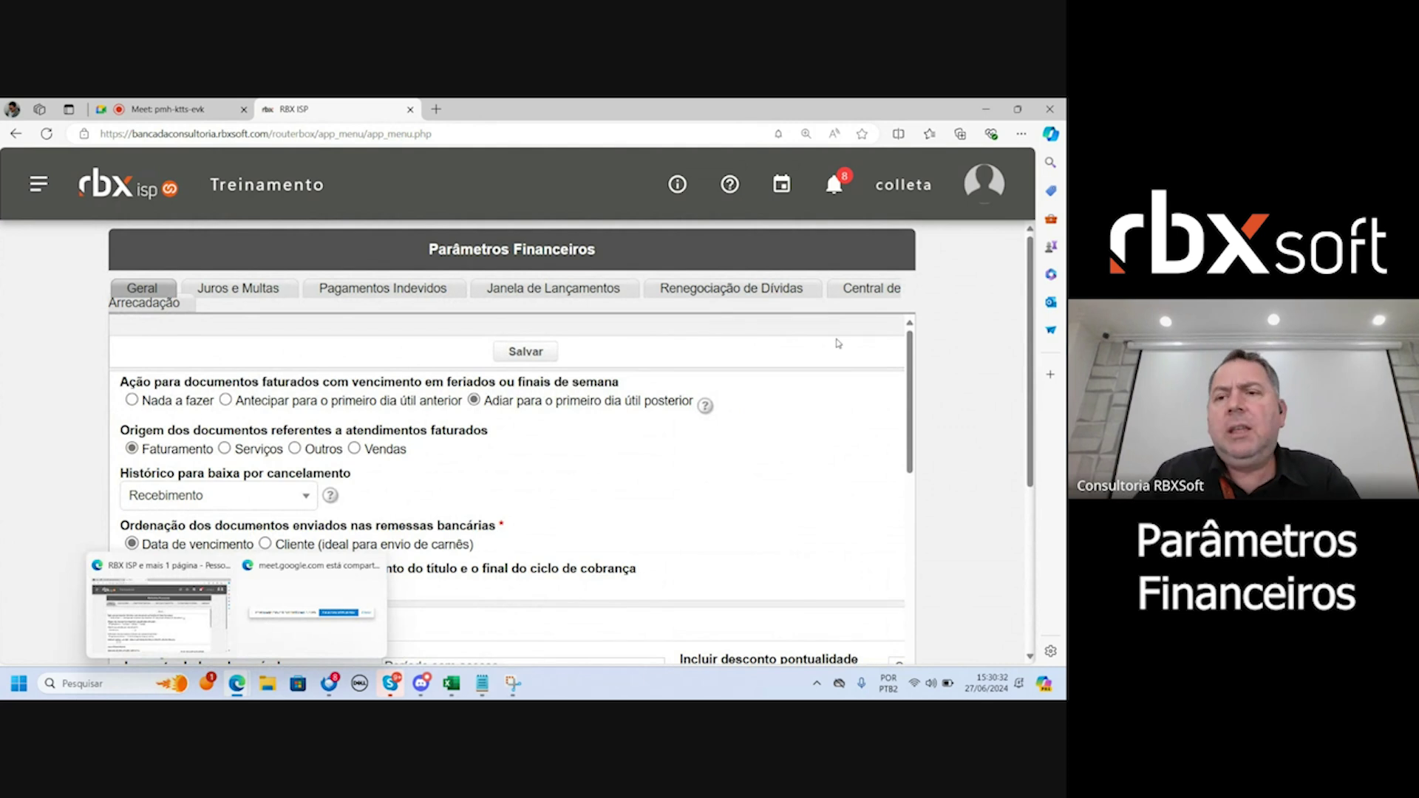
left_click(1021, 133)
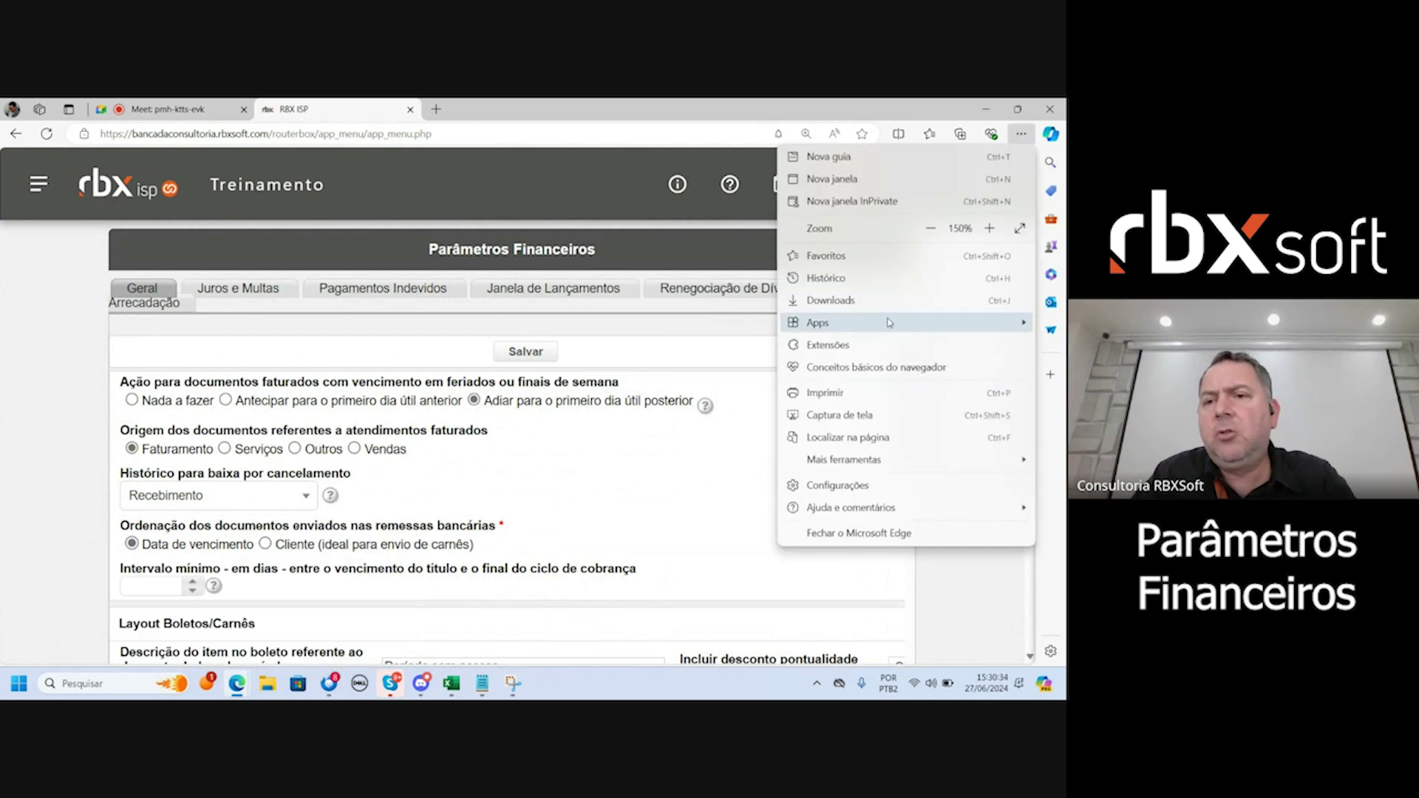
left_click(931, 229)
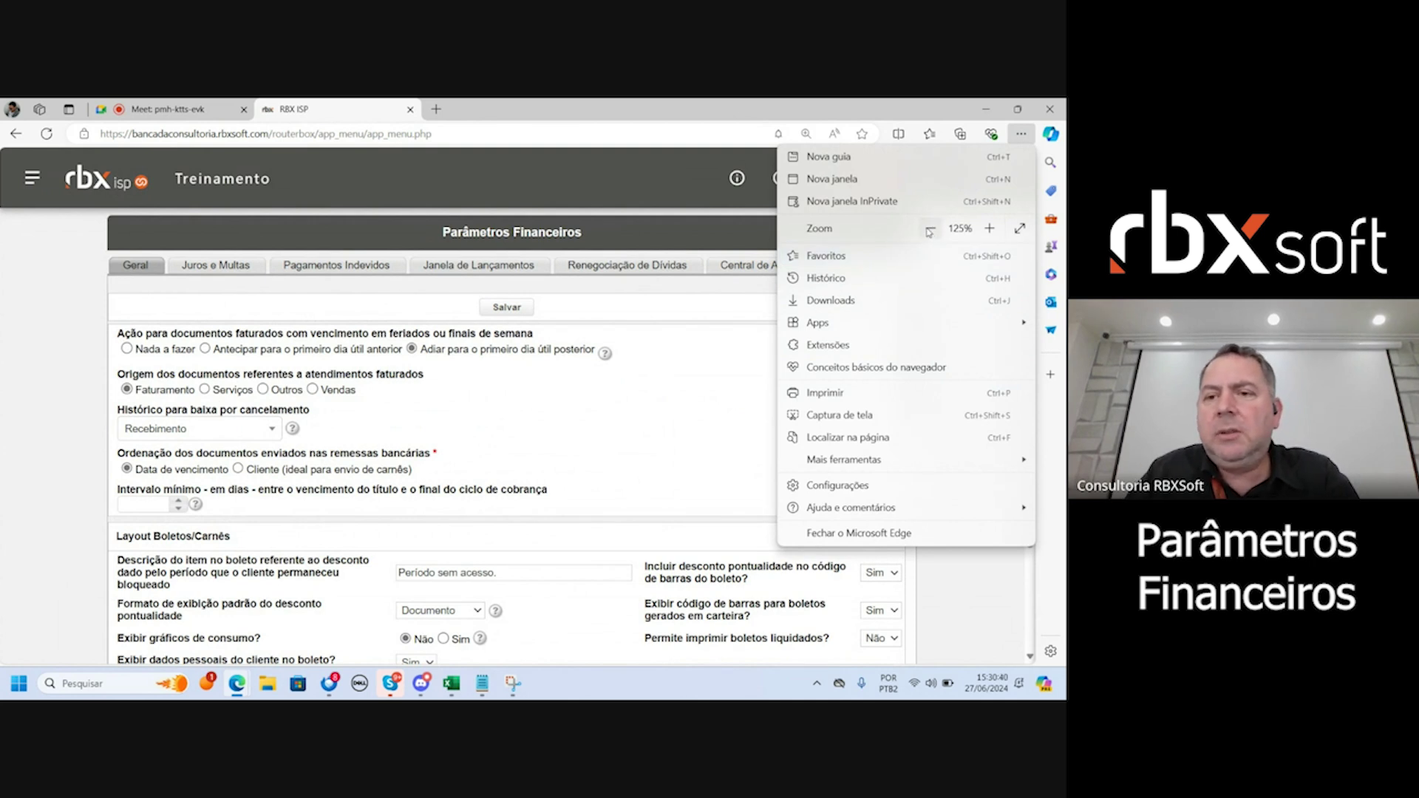
left_click(930, 229)
left_click(931, 229)
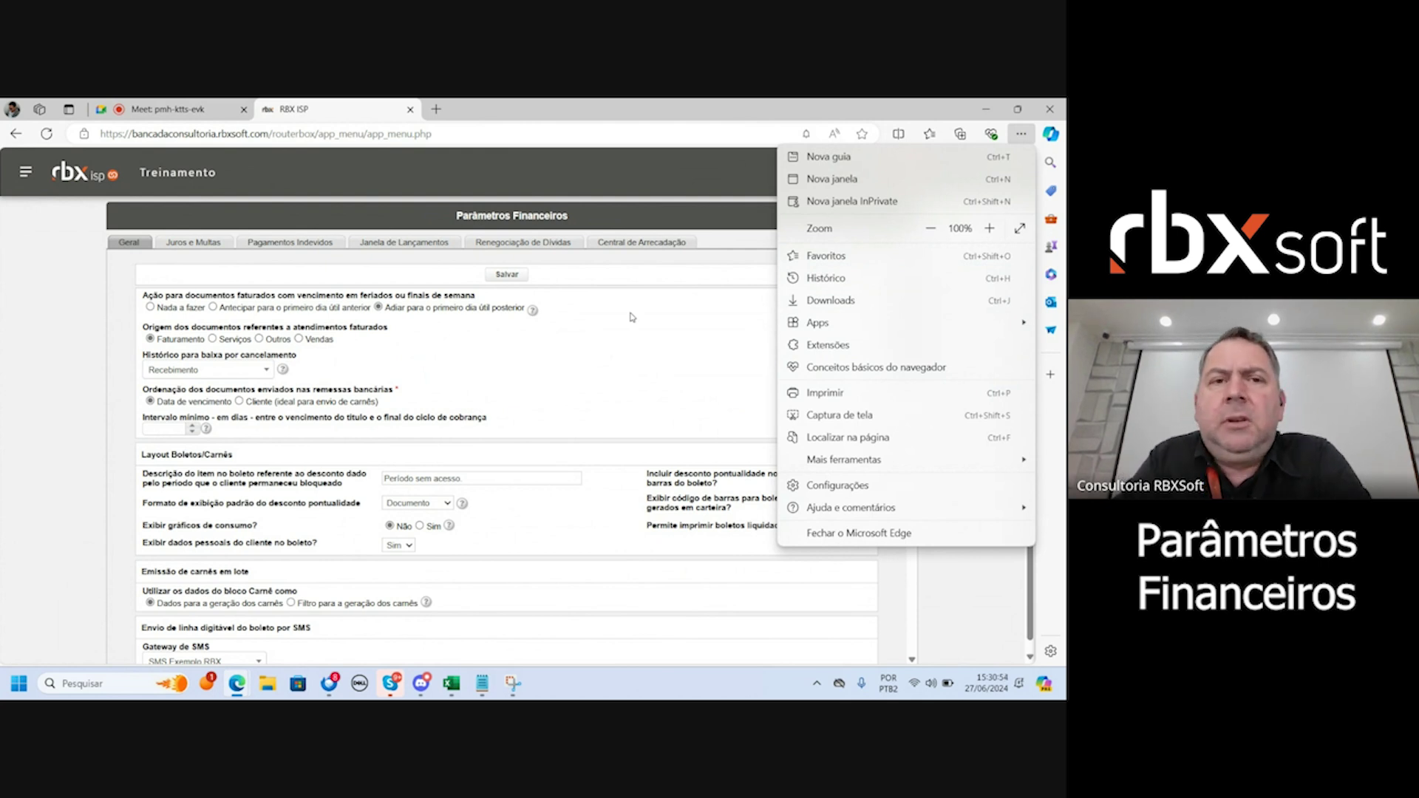
Switch to the Google Meet call and stop presenting the screen.
left_click(170, 109)
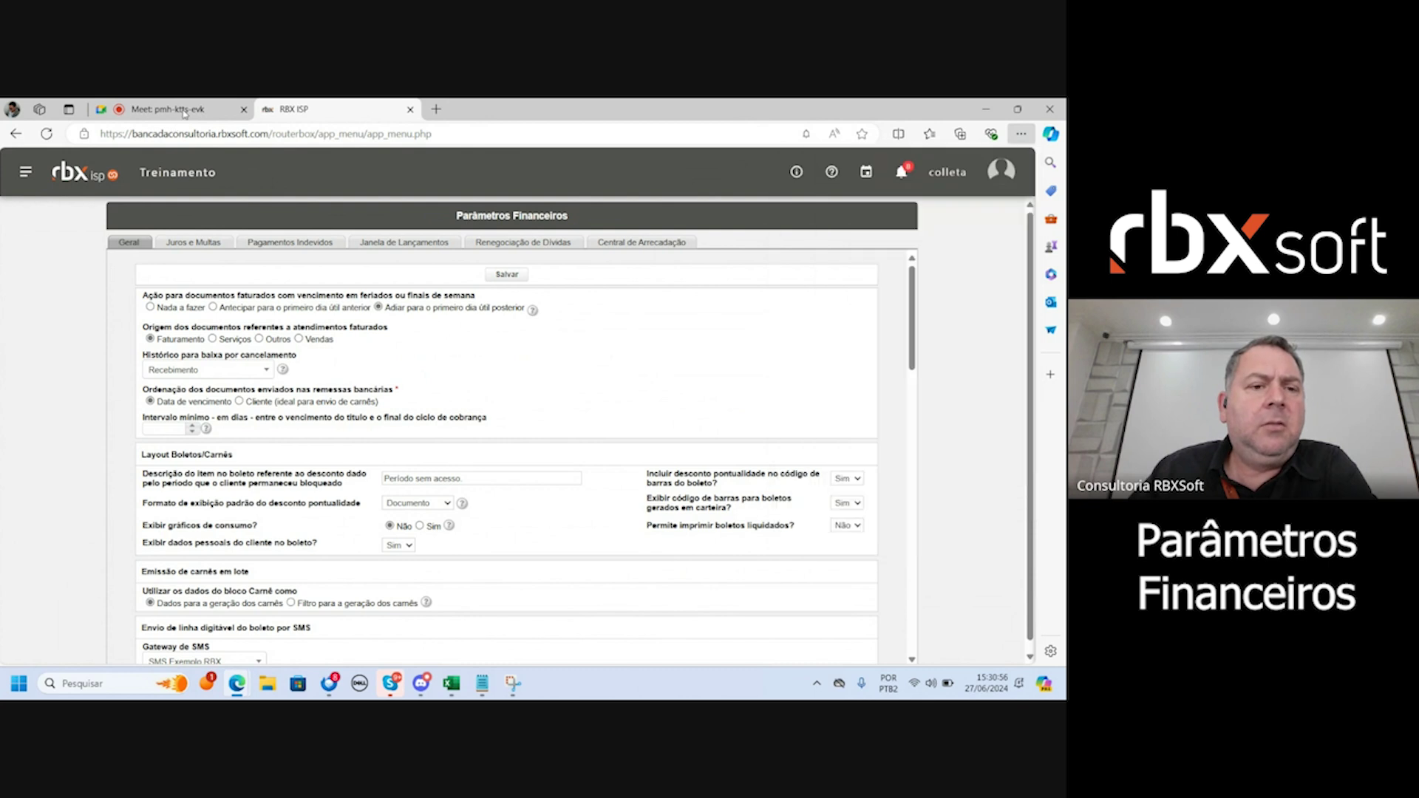
left_click(170, 110)
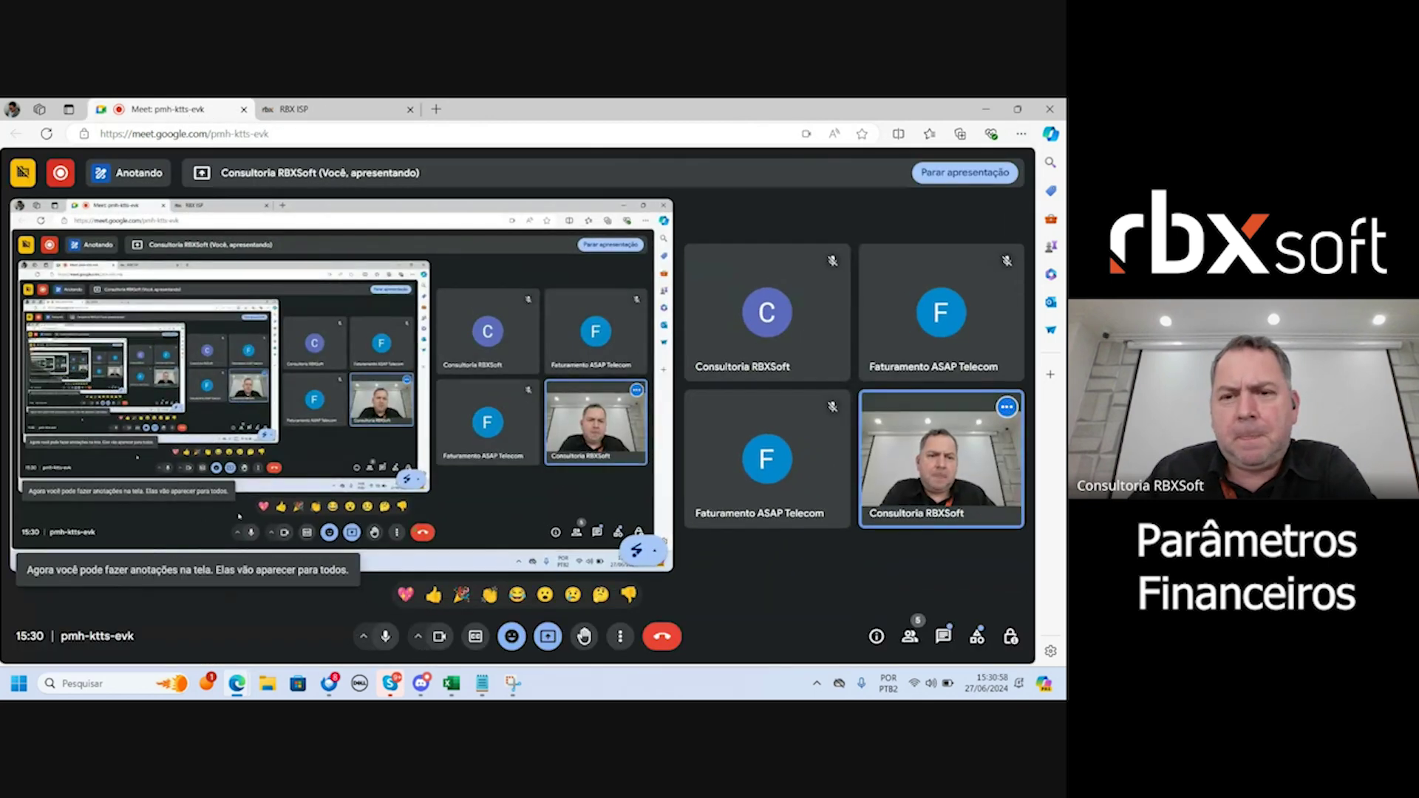
left_click(547, 637)
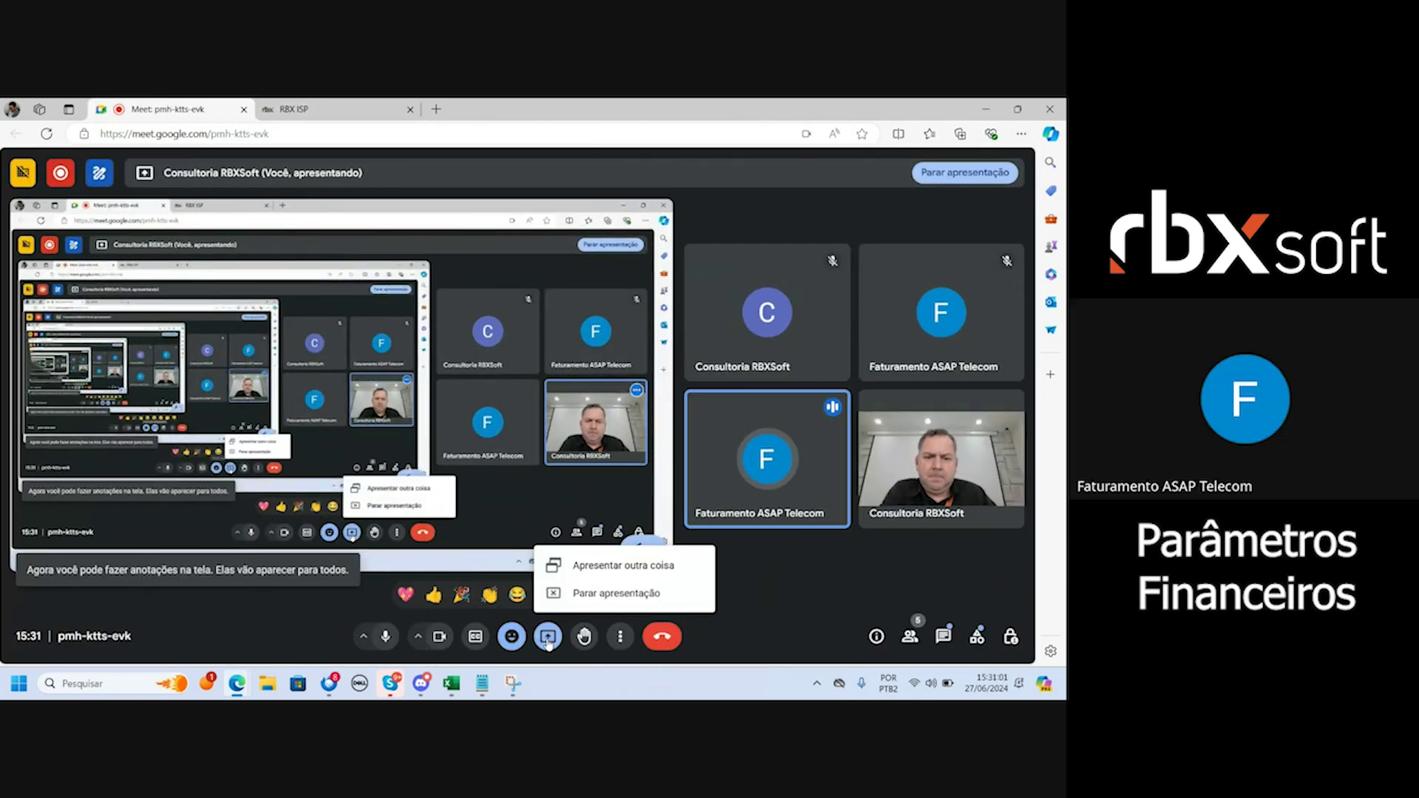
left_click(582, 596)
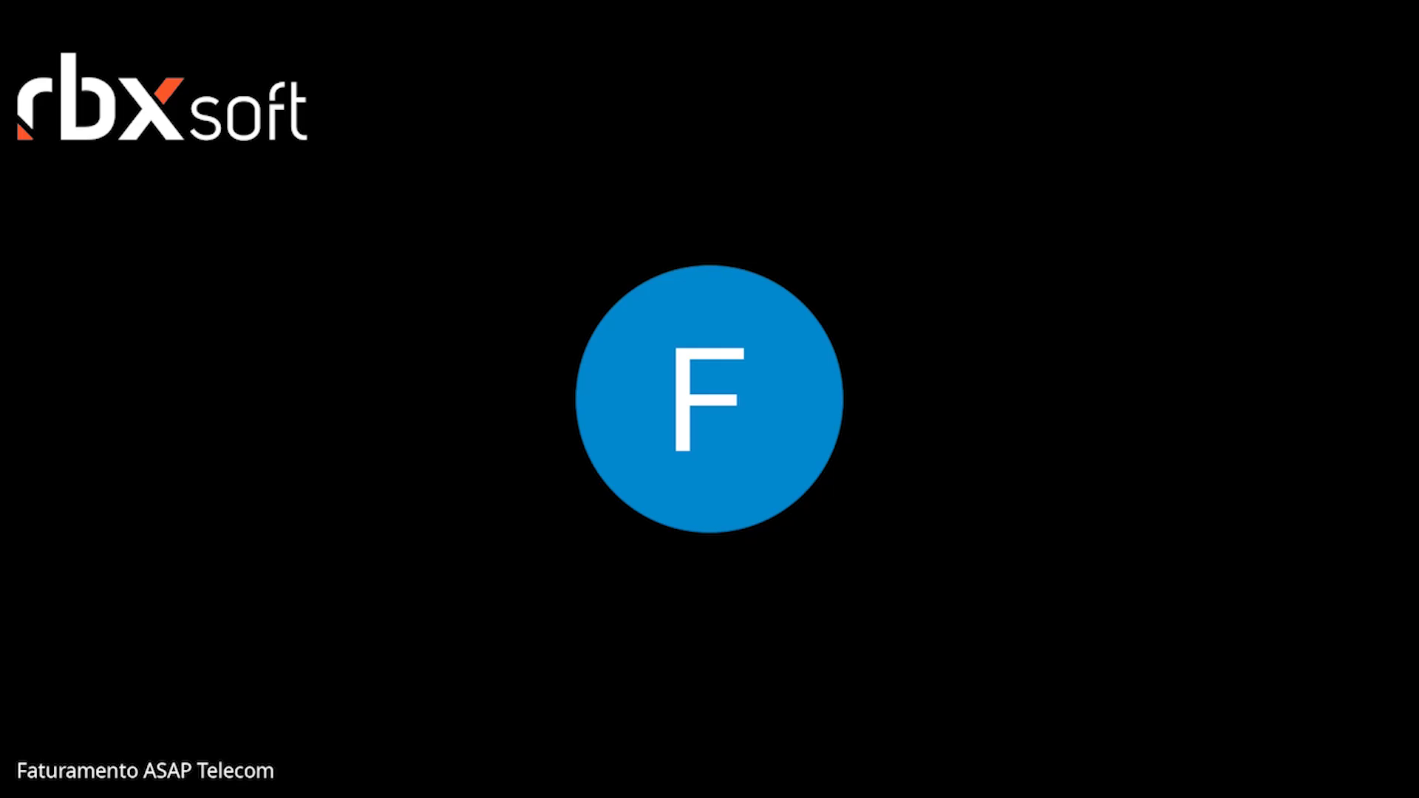